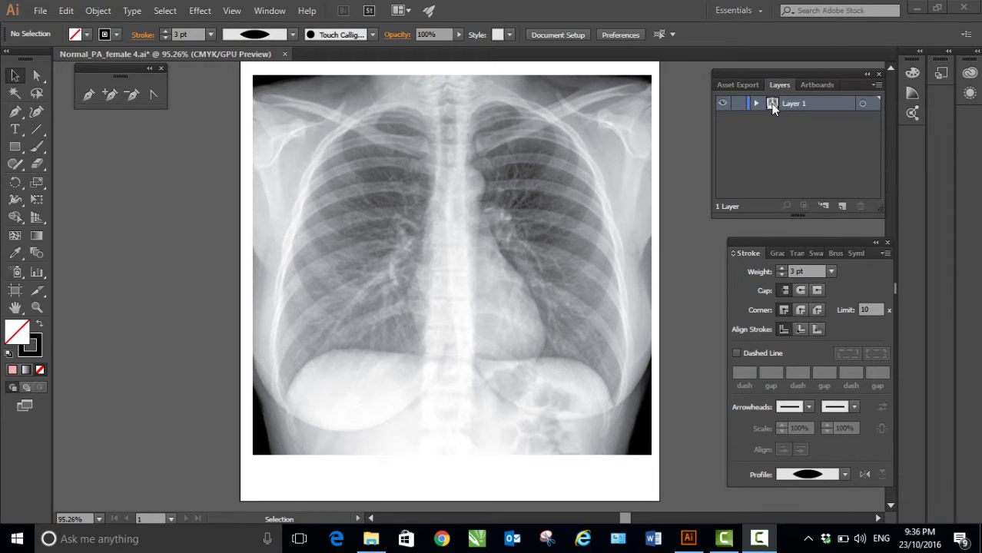
# Lock Layer 1, which holds the chest X-ray, and add a new layer above it.
pyautogui.click(738, 105)
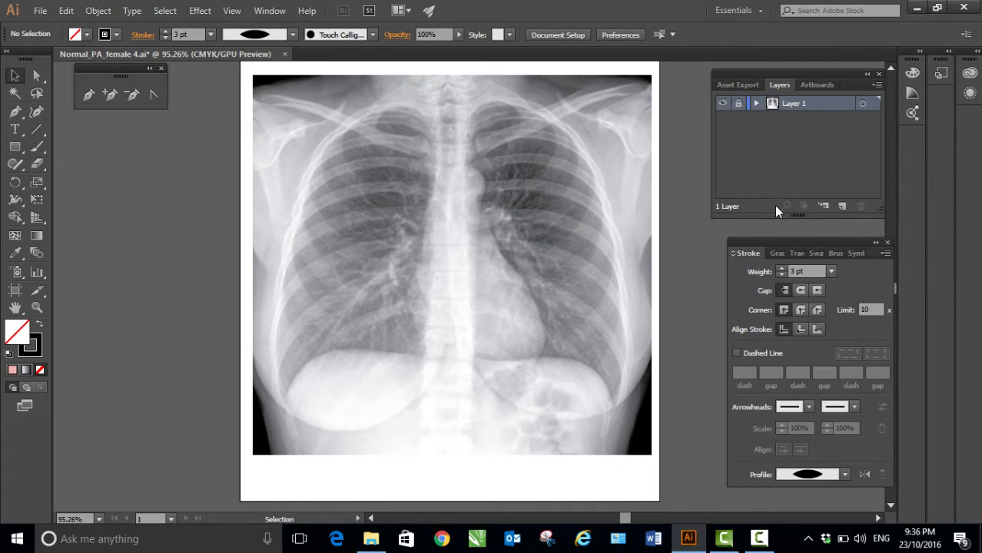
pyautogui.click(841, 206)
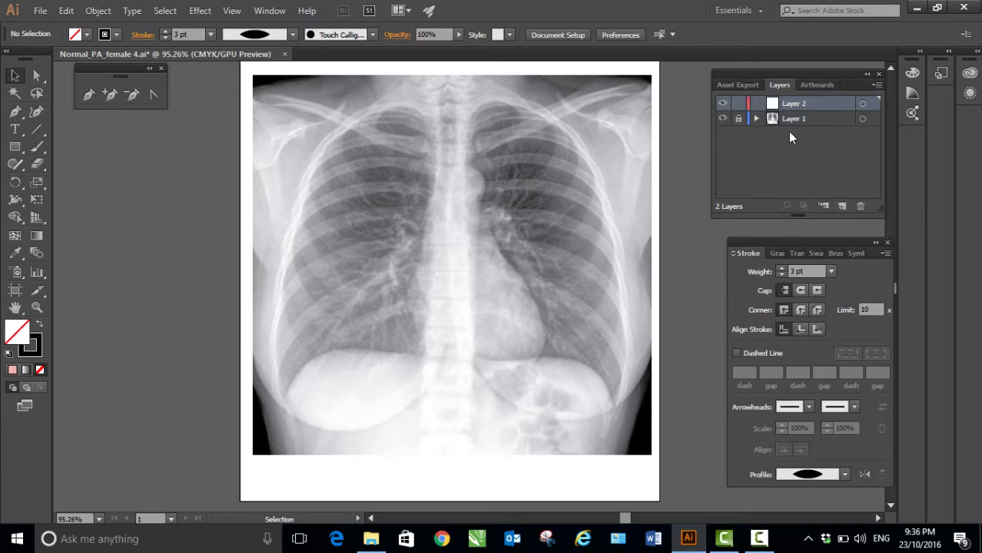
# Make the stroke colour active and ready the Pen tool with a 3 pt stroke, keeping Width Profile 1.
pyautogui.click(38, 352)
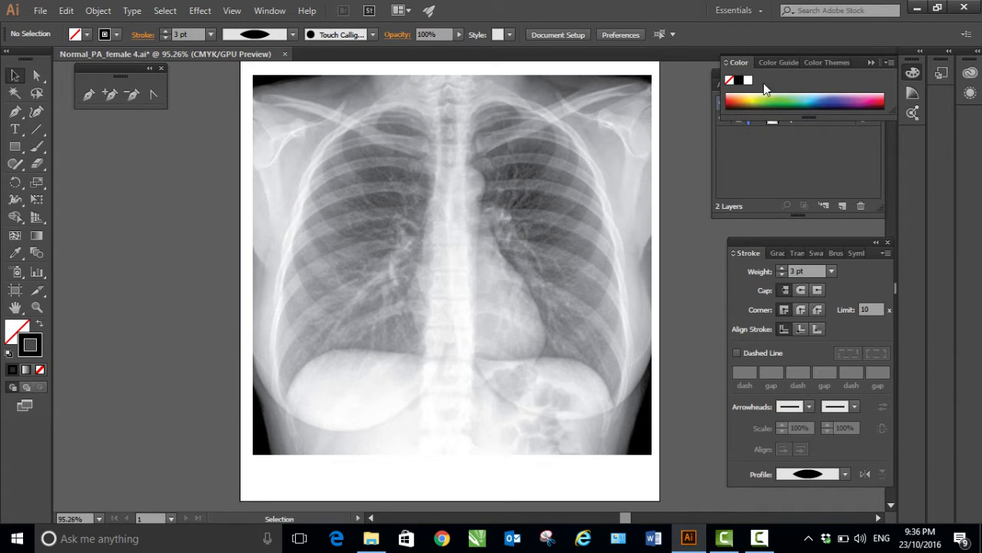
pyautogui.click(875, 62)
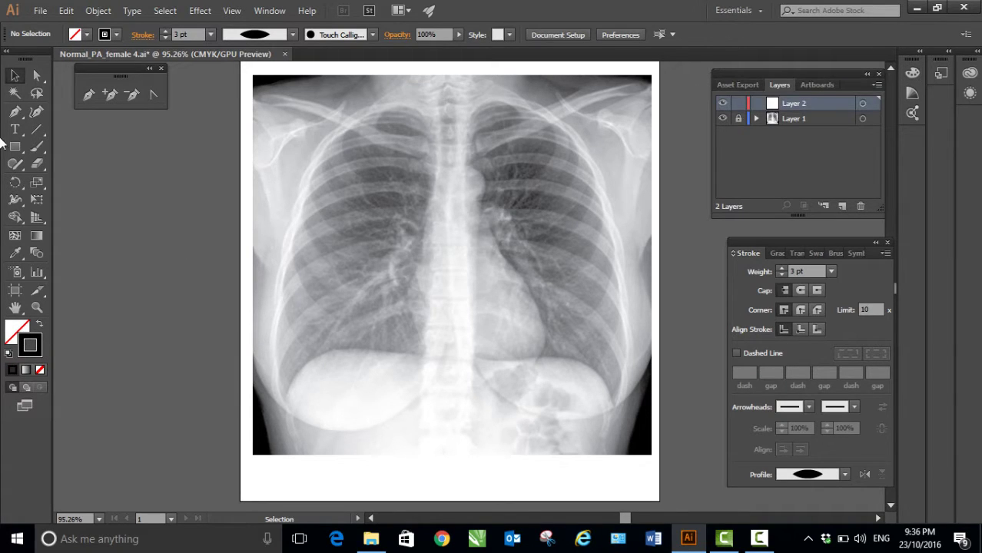
pyautogui.click(90, 95)
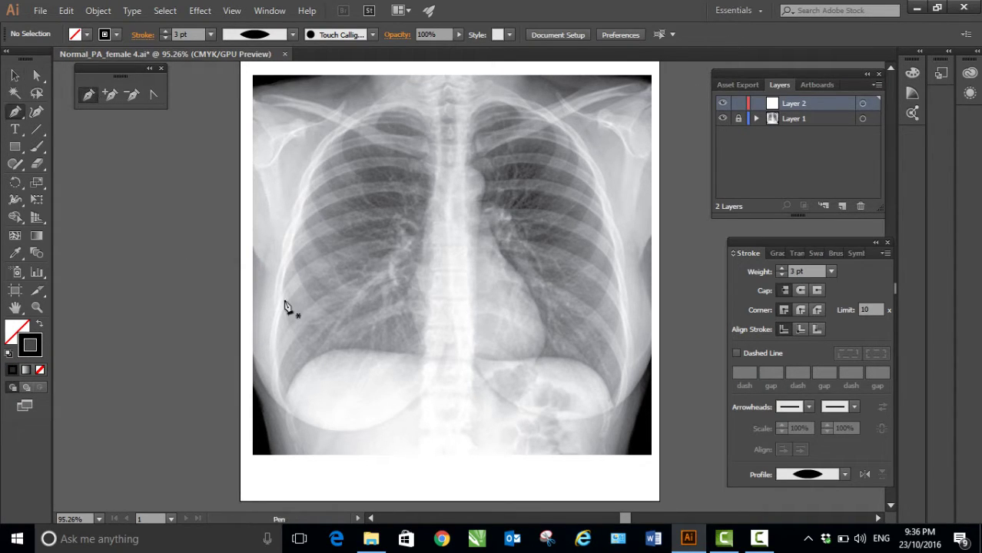
pyautogui.click(430, 231)
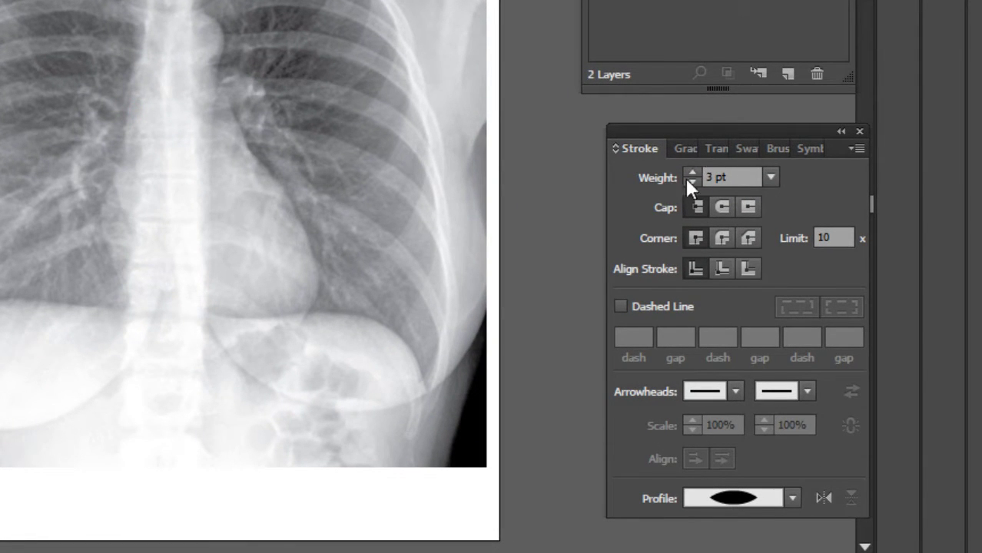
pyautogui.click(791, 496)
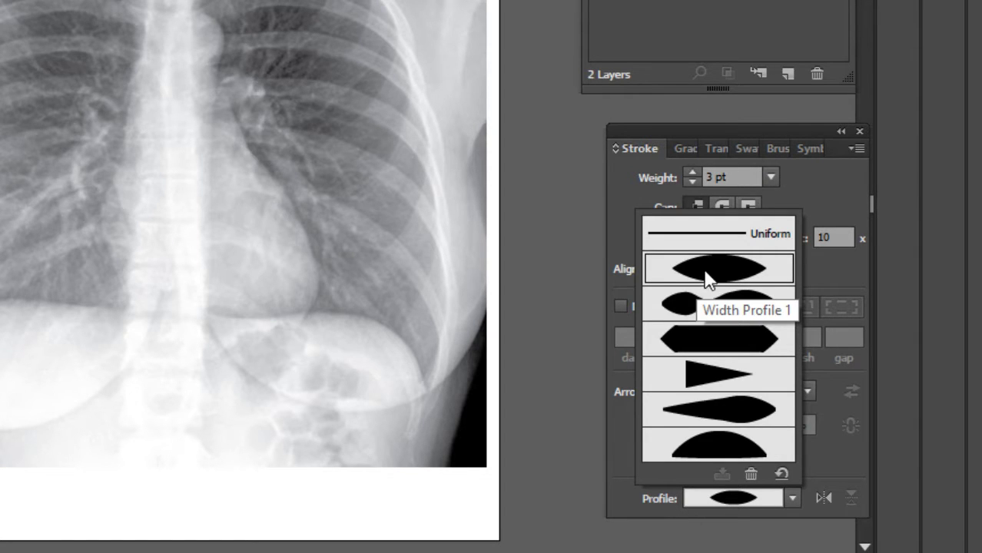
pyautogui.click(790, 497)
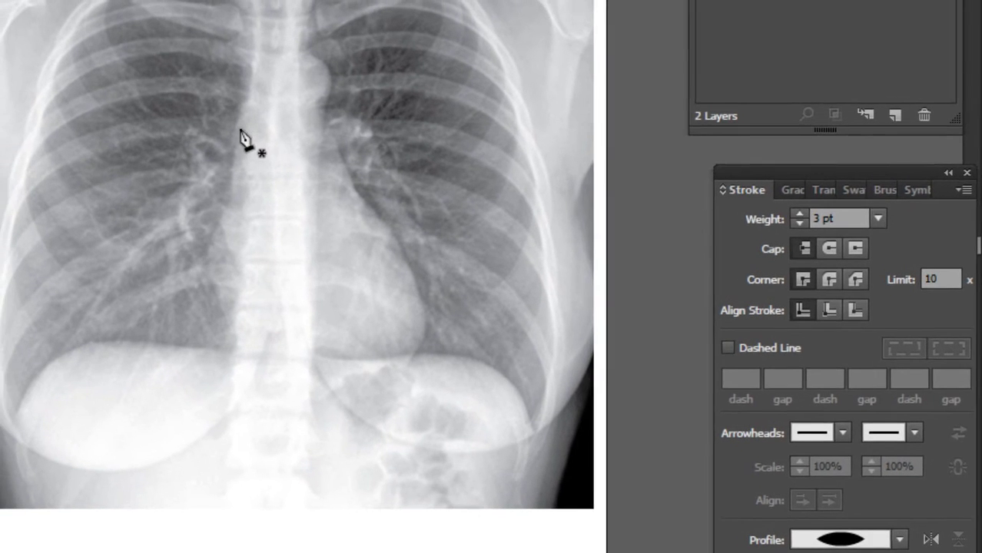
# Trace the lung left of the spine with smooth curves from its upper inner border, over the apex and down the outer chest wall.
pyautogui.click(237, 132)
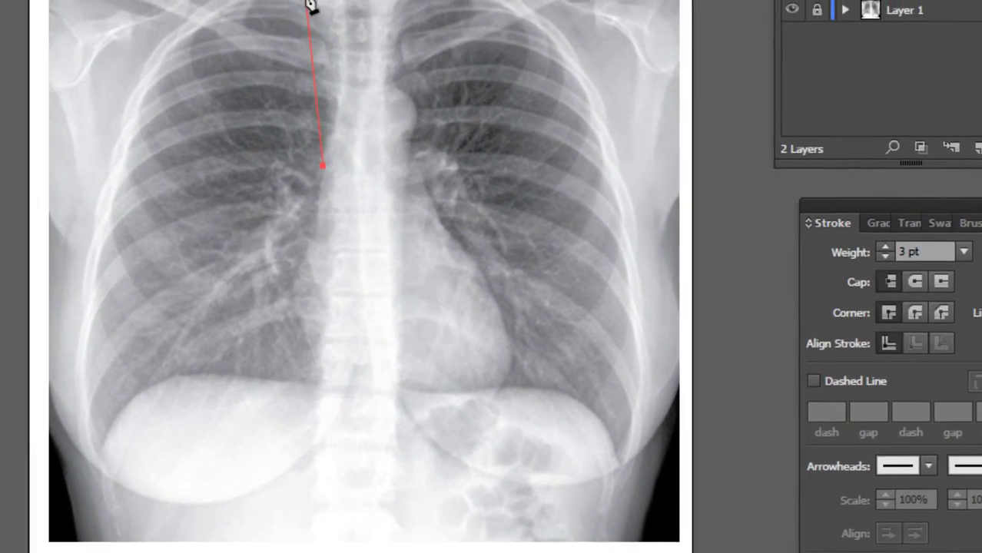
pyautogui.moveTo(298, 0); pyautogui.dragTo(273, 0)
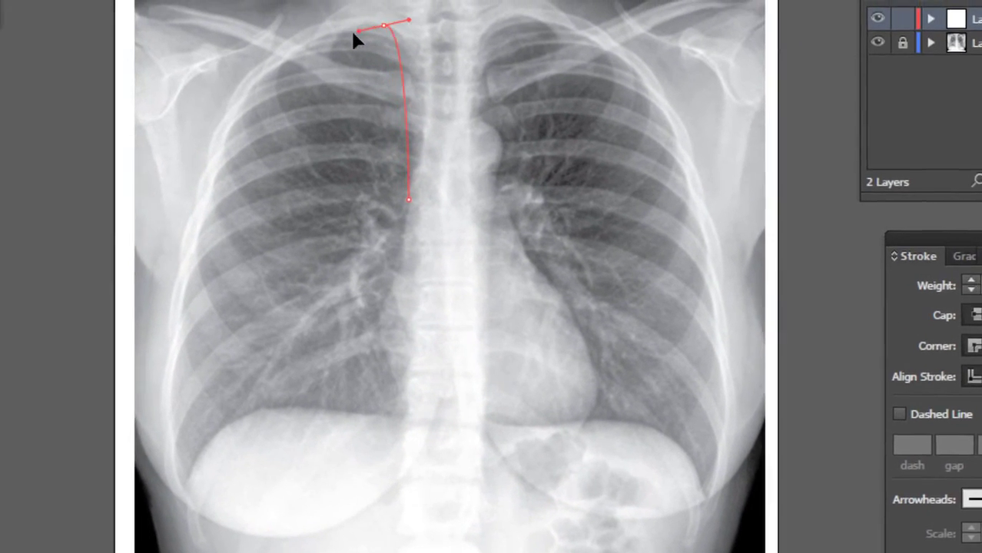
pyautogui.moveTo(354, 34); pyautogui.dragTo(303, 27)
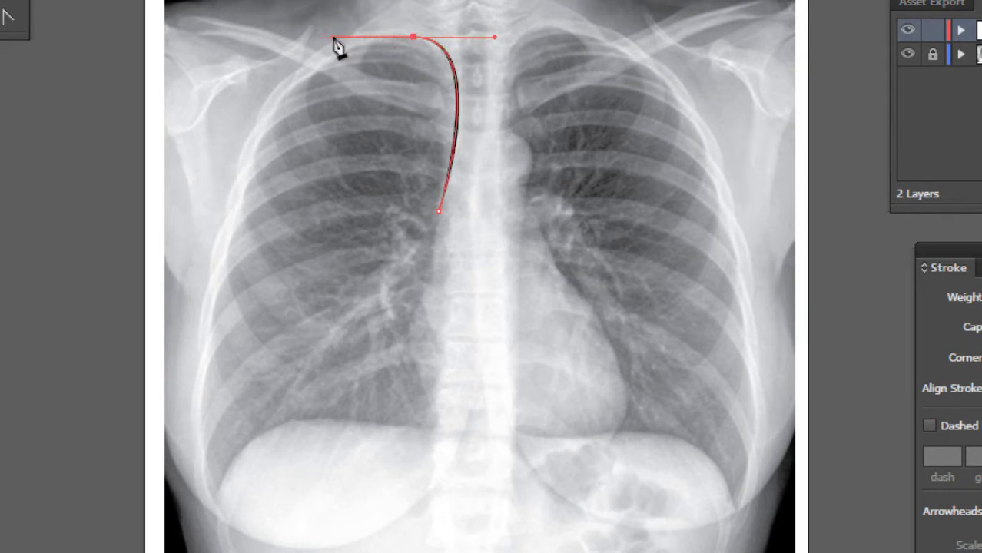
pyautogui.click(219, 280)
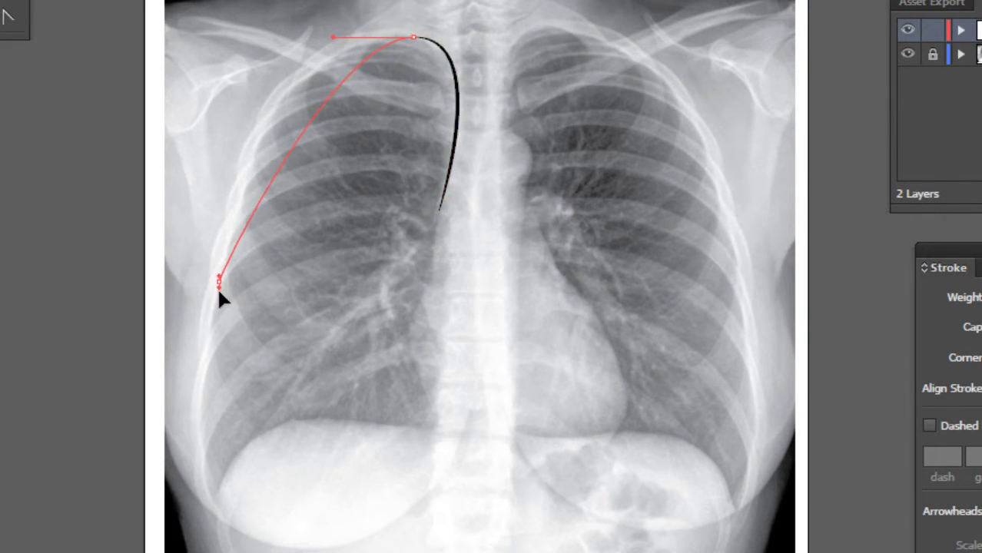
pyautogui.moveTo(219, 280); pyautogui.dragTo(201, 444)
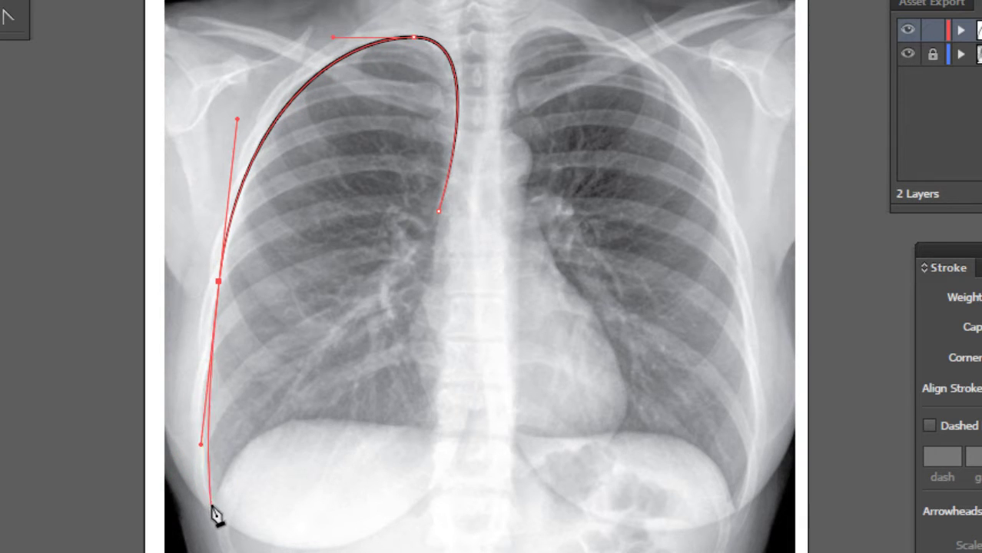
# Continue the left-hand lung outline around the lower outer corner, along the diaphragm dome and up the inner border, leaving a gap at the hilum.
pyautogui.moveTo(211, 505); pyautogui.dragTo(216, 519)
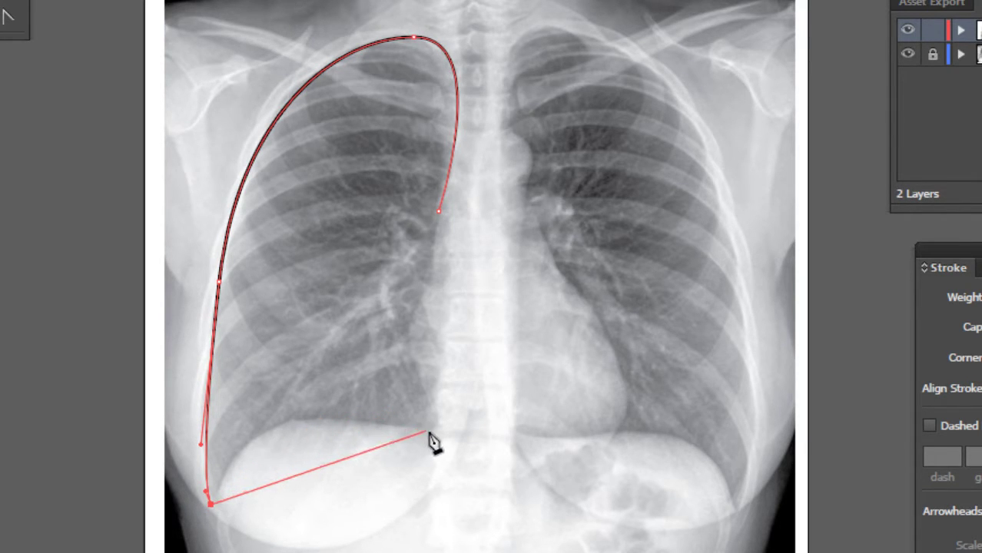
pyautogui.moveTo(432, 434)
pyautogui.mouseDown()
pyautogui.moveTo(527, 482)
pyautogui.moveTo(624, 505)
pyautogui.mouseUp()
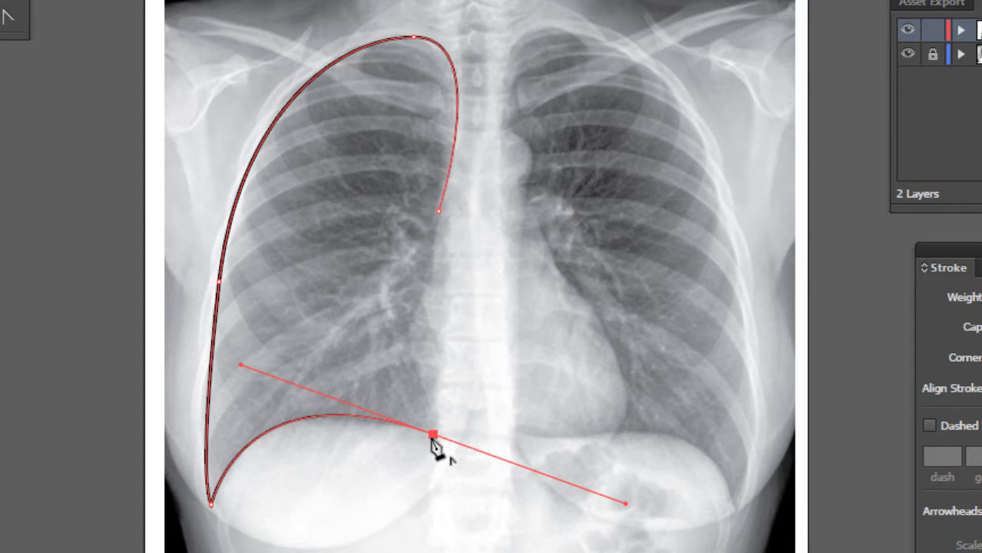
pyautogui.click(431, 435)
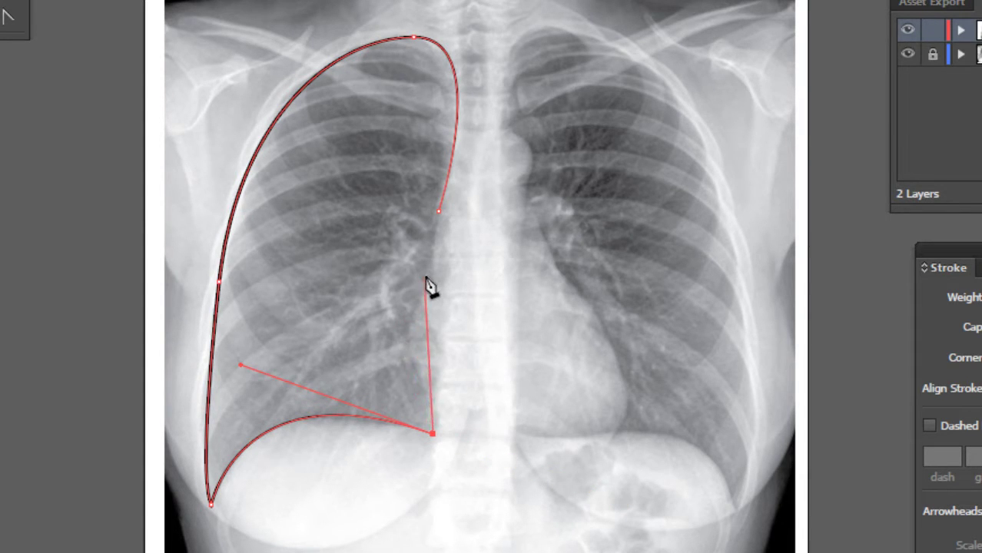
pyautogui.moveTo(429, 274); pyautogui.dragTo(454, 233)
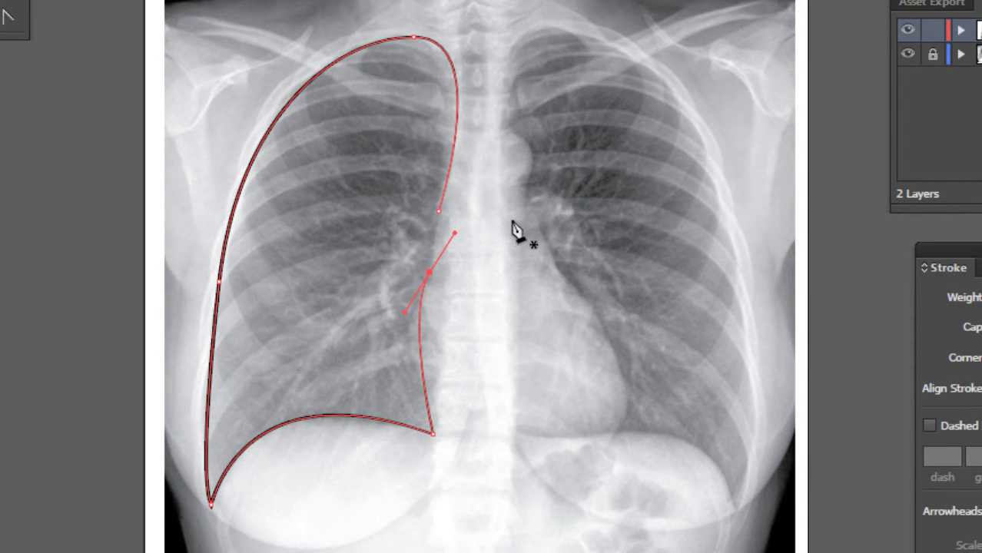
# Trace the lung right of the spine from its upper inner border over the apex and down the chest wall to the lower outer corner.
pyautogui.moveTo(508, 208); pyautogui.dragTo(532, 31)
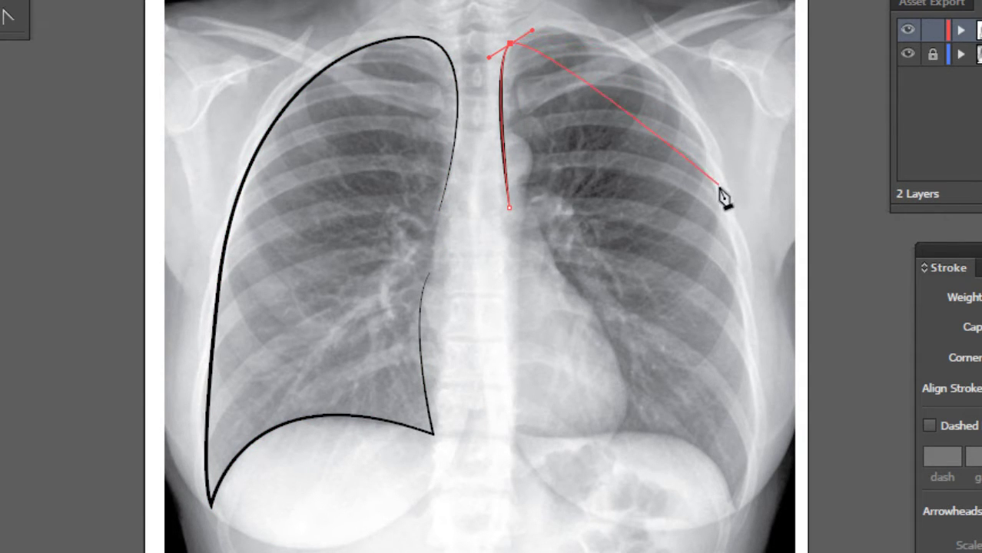
pyautogui.moveTo(718, 187); pyautogui.dragTo(812, 388)
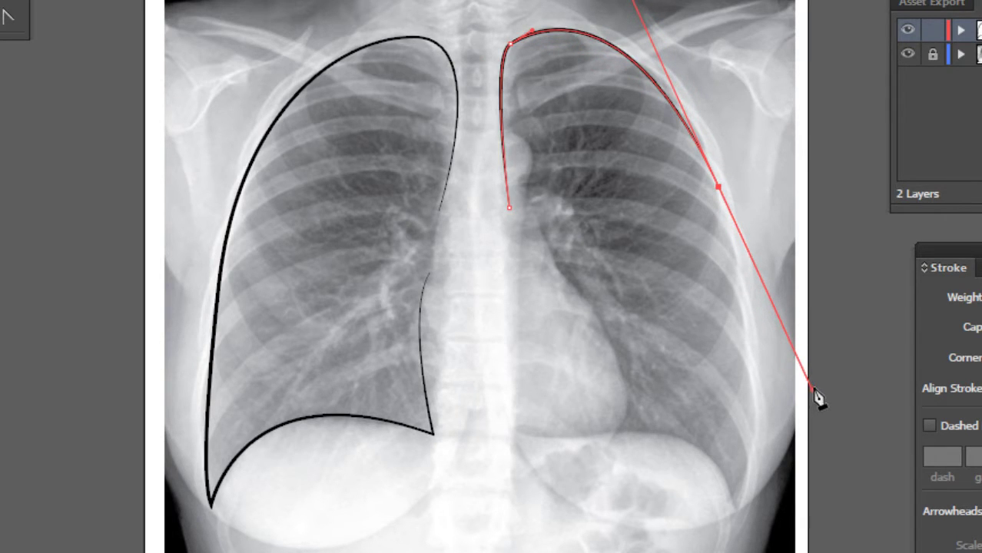
pyautogui.hotkey('ctrl', 'z')
pyautogui.hotkey('ctrl', 'z')
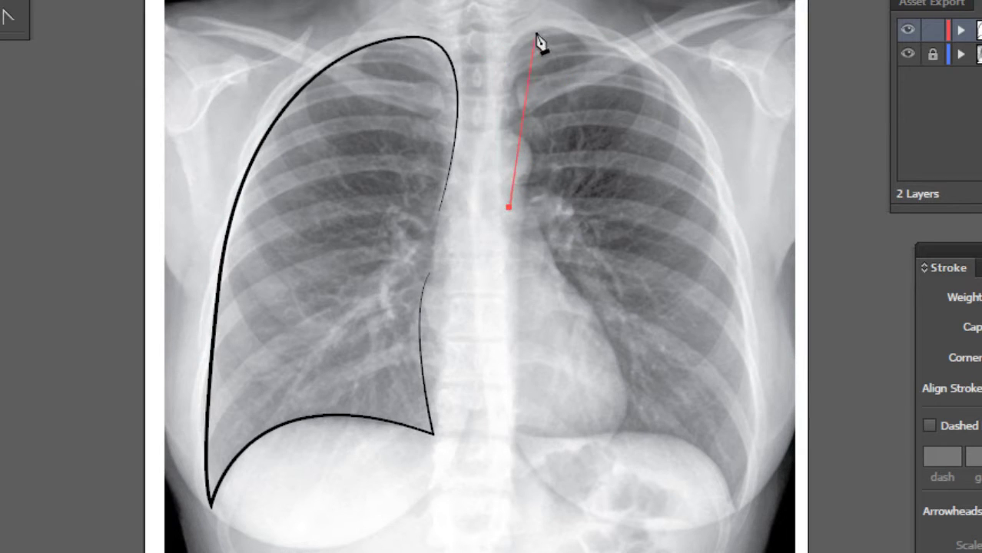
pyautogui.moveTo(551, 25); pyautogui.dragTo(584, 25)
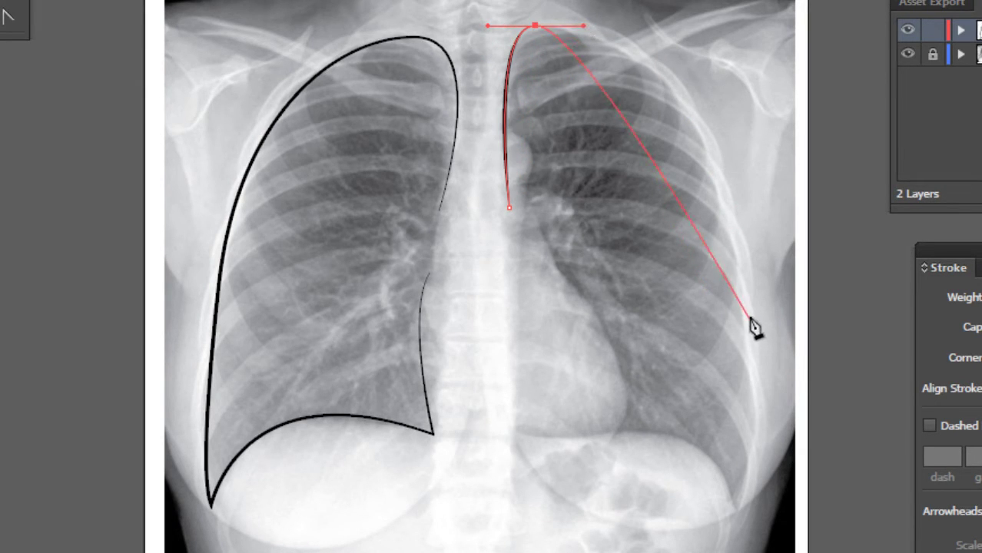
pyautogui.moveTo(750, 313); pyautogui.dragTo(768, 552)
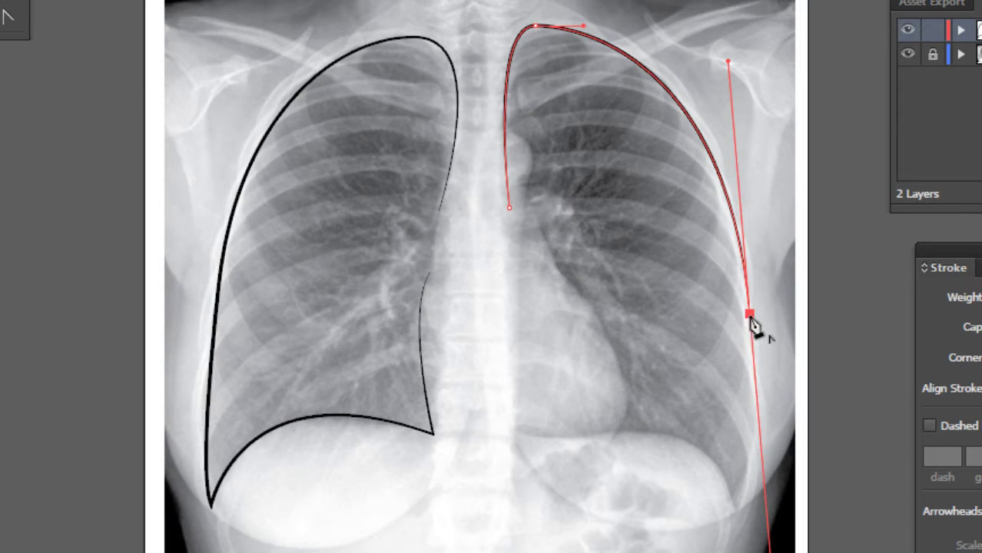
pyautogui.moveTo(750, 316); pyautogui.dragTo(718, 540)
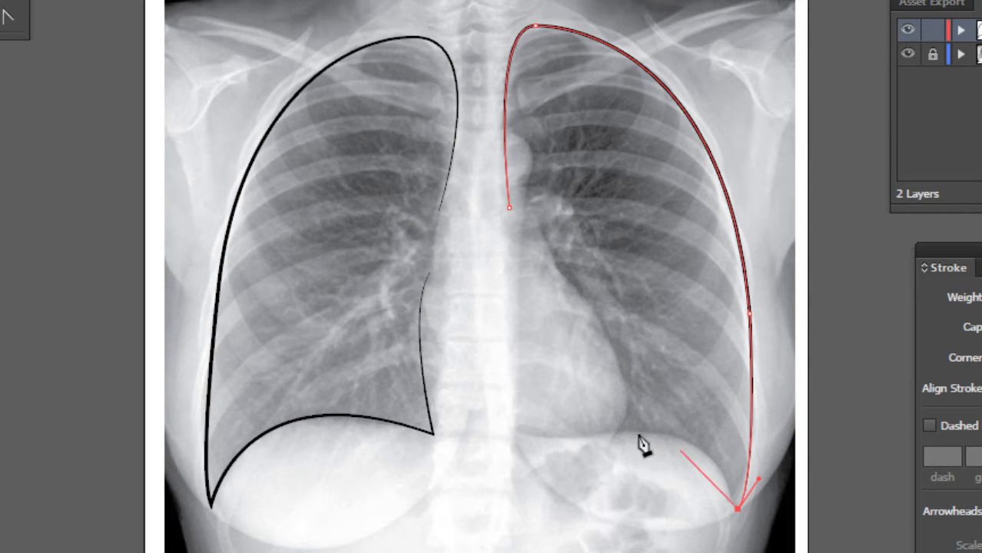
# Finish the right-hand lung outline along the diaphragm and up the inner border beside the spine, leaving a gap at the hilum.
pyautogui.moveTo(523, 432); pyautogui.dragTo(315, 474)
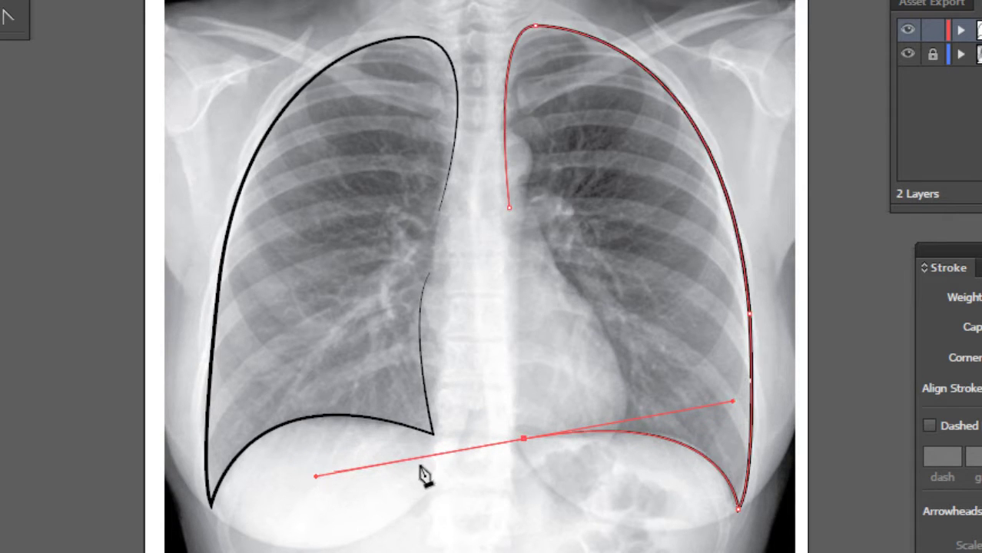
pyautogui.click(524, 442)
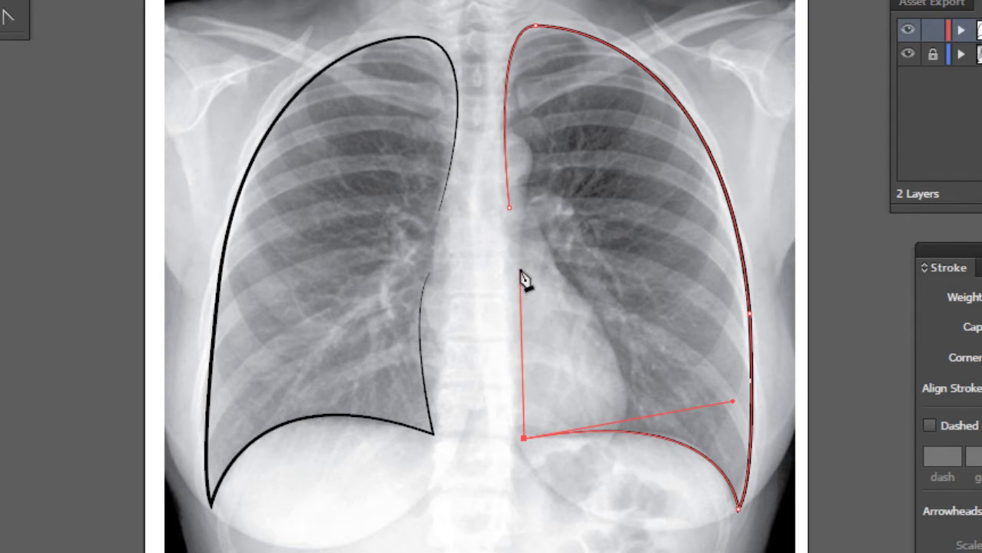
pyautogui.moveTo(515, 270); pyautogui.dragTo(497, 237)
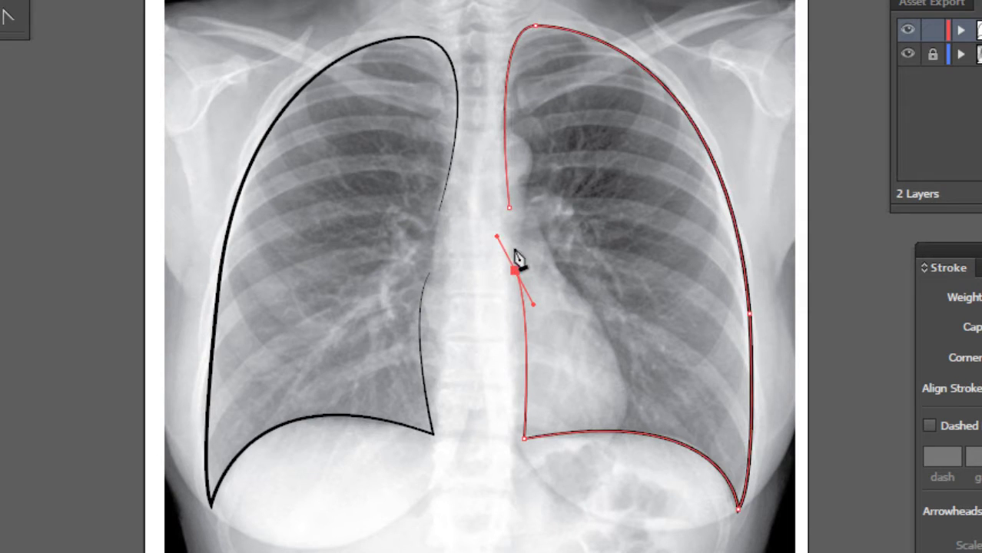
pyautogui.click(516, 271)
pyautogui.press('v')
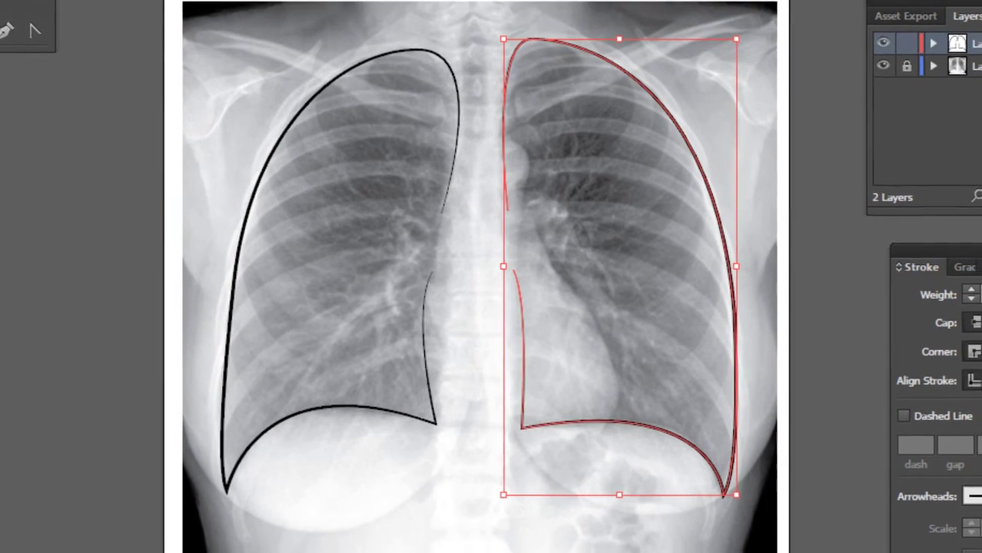
# Deselect the outline and temporarily hide the X-ray layer to check the lung outlines alone.
pyautogui.click(821, 33)
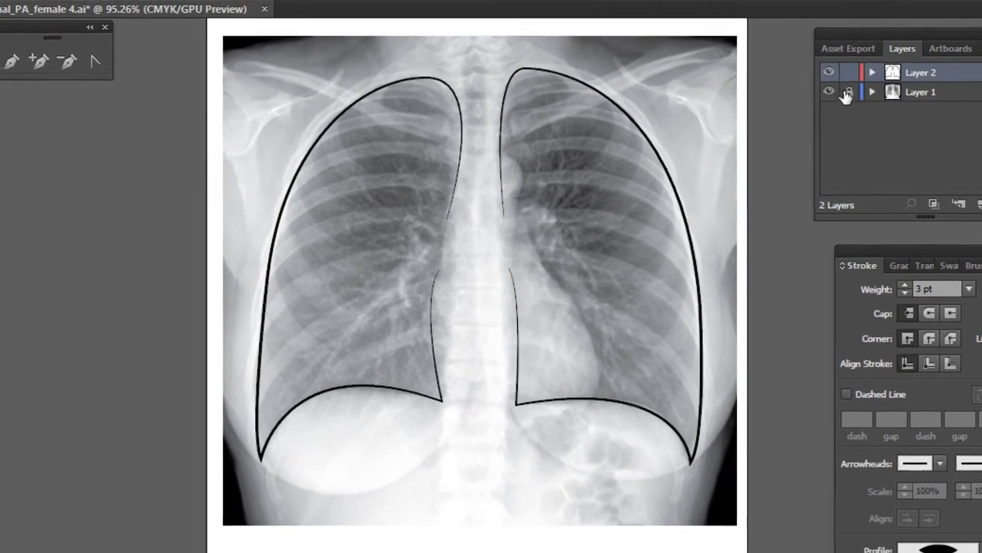
pyautogui.click(802, 105)
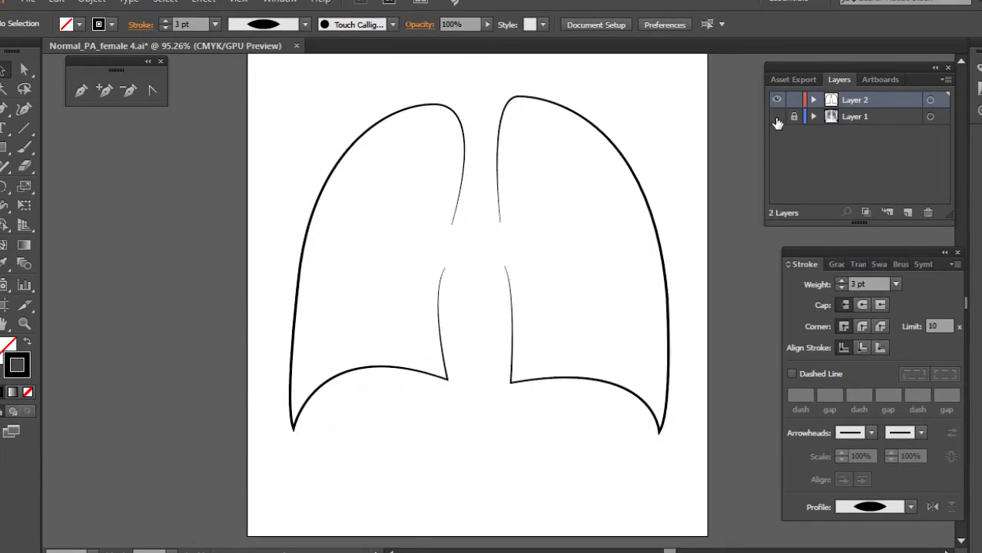
pyautogui.click(777, 117)
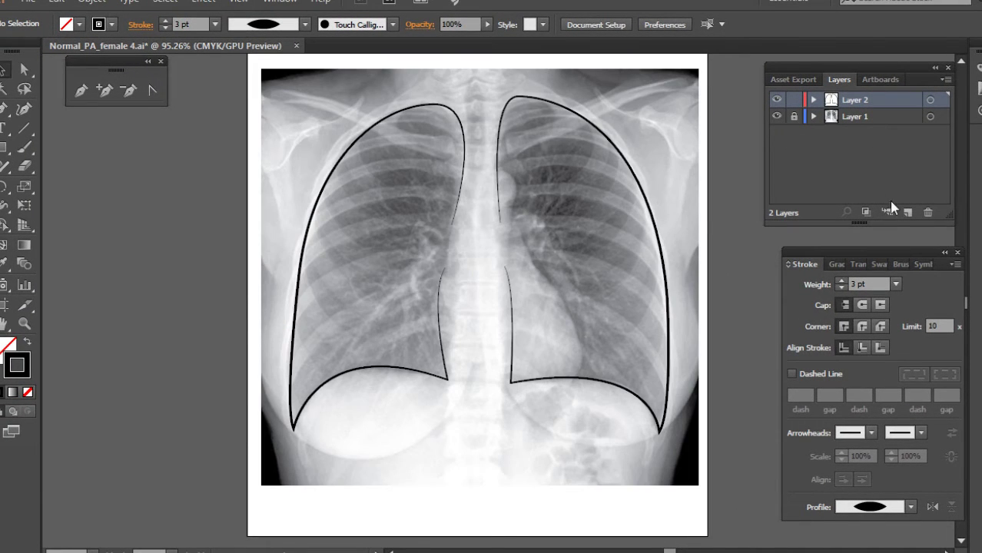
# Add a third layer on top, and hide and lock Layer 2 with the lung outlines.
pyautogui.click(908, 212)
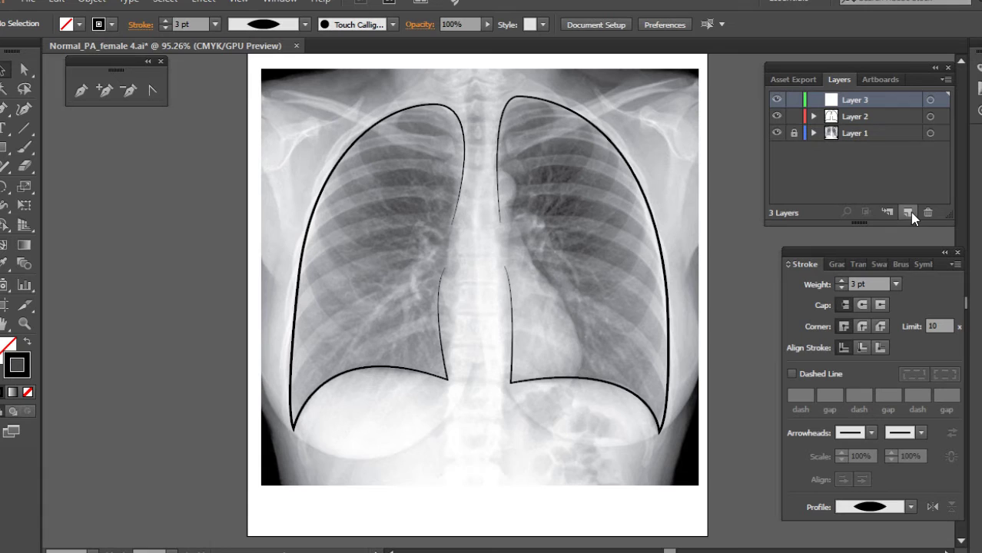
pyautogui.click(775, 117)
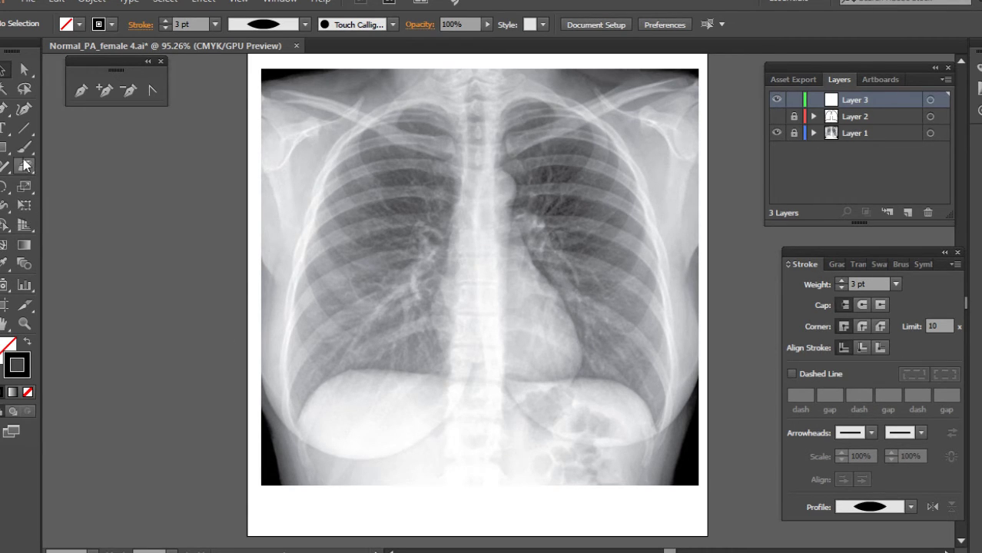
# Start the heart outline with the Pen tool where the left-hand diaphragm meets the spine.
pyautogui.click(80, 90)
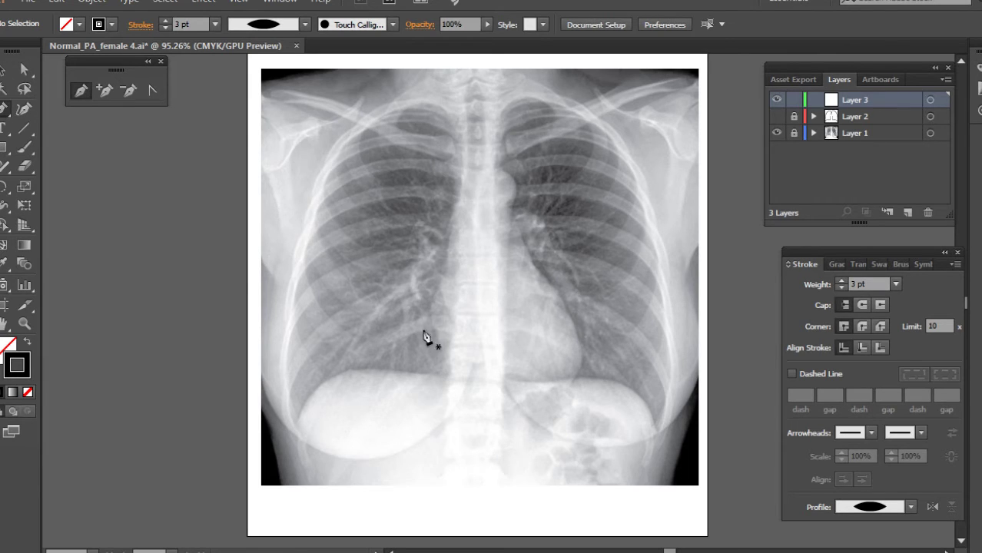
pyautogui.click(448, 378)
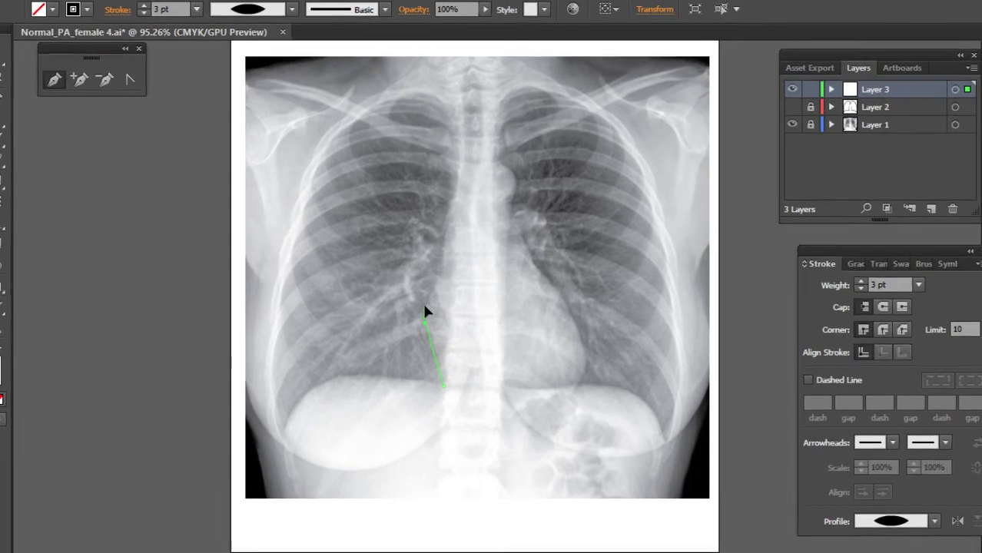
pyautogui.moveTo(430, 314); pyautogui.dragTo(435, 297)
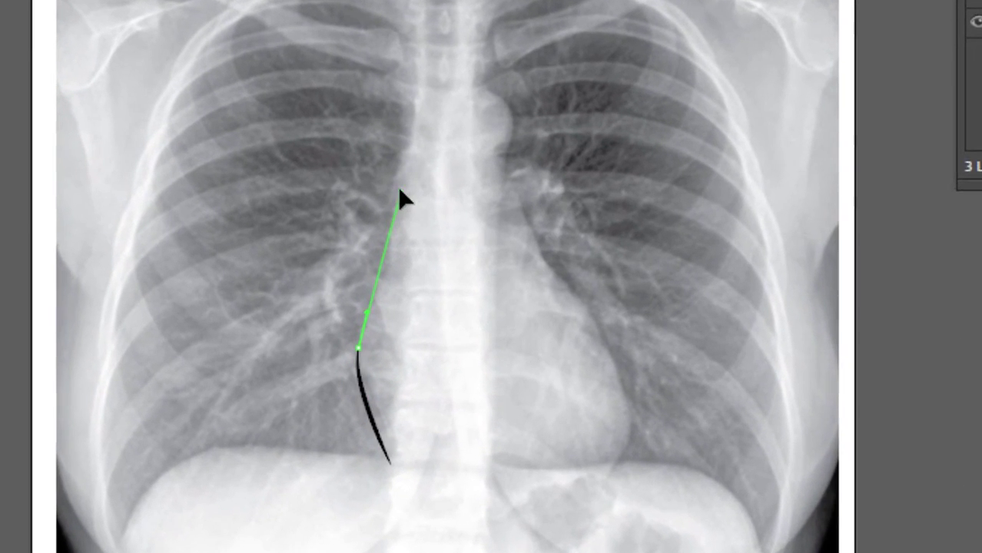
pyautogui.moveTo(408, 200); pyautogui.dragTo(391, 157)
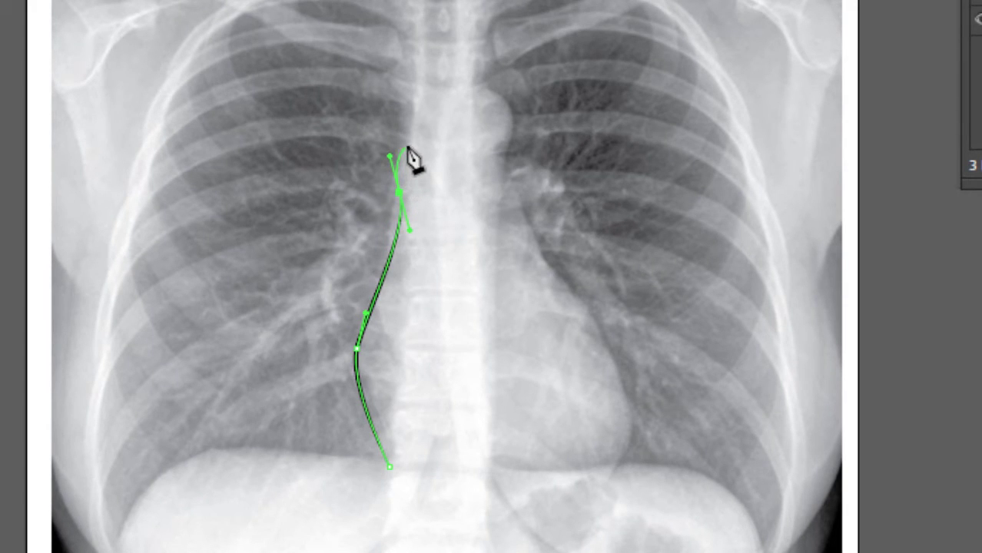
pyautogui.hotkey('ctrl', 'z')
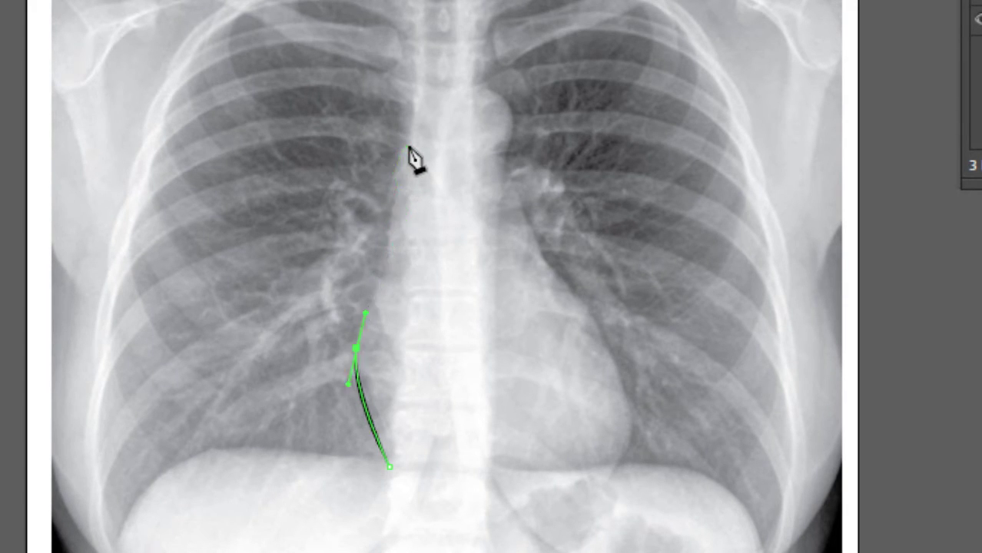
pyautogui.hotkey('ctrl', 'z')
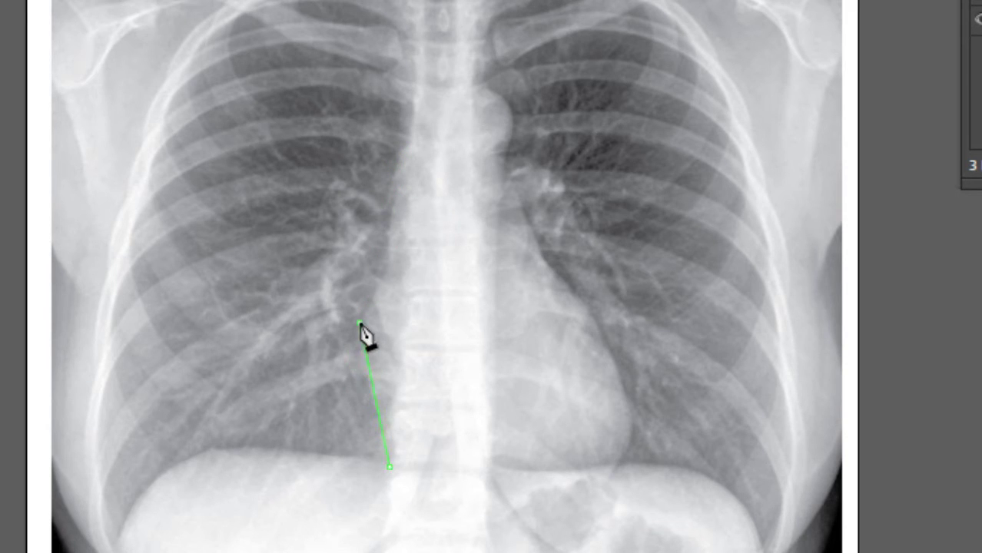
# Trace the heart's left-hand border in two curves, from the diaphragm up to beside the upper spine.
pyautogui.moveTo(359, 324); pyautogui.dragTo(376, 246)
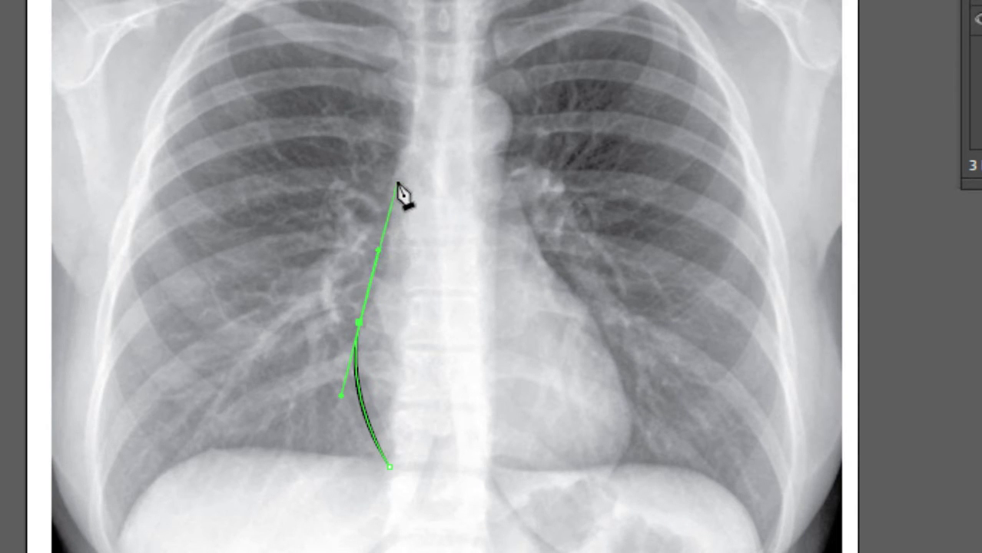
pyautogui.moveTo(397, 185); pyautogui.dragTo(399, 155)
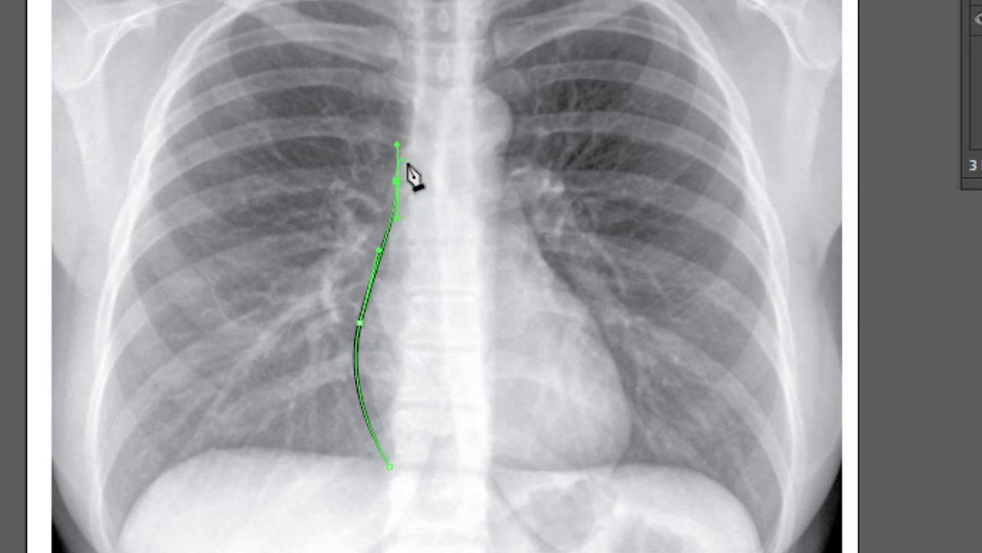
pyautogui.click(492, 95)
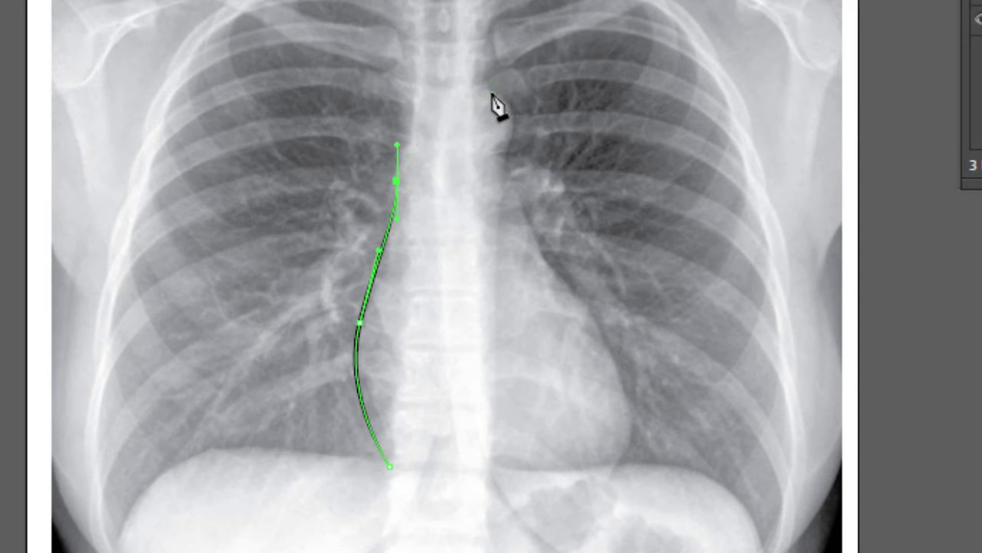
pyautogui.keyDown('ctrl'); pyautogui.click(536, 141); pyautogui.keyUp('ctrl')
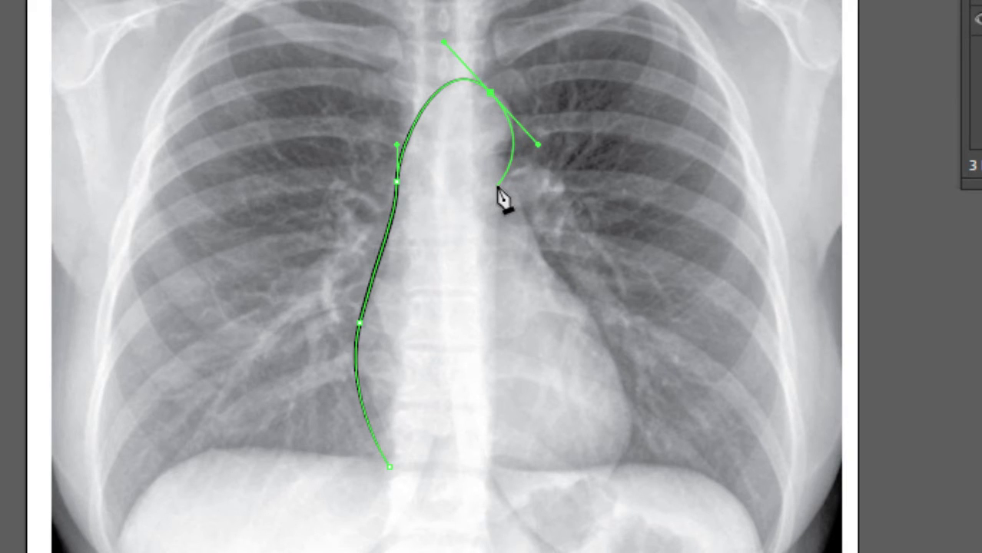
pyautogui.keyDown('alt'); pyautogui.click(490, 93); pyautogui.keyUp('alt')
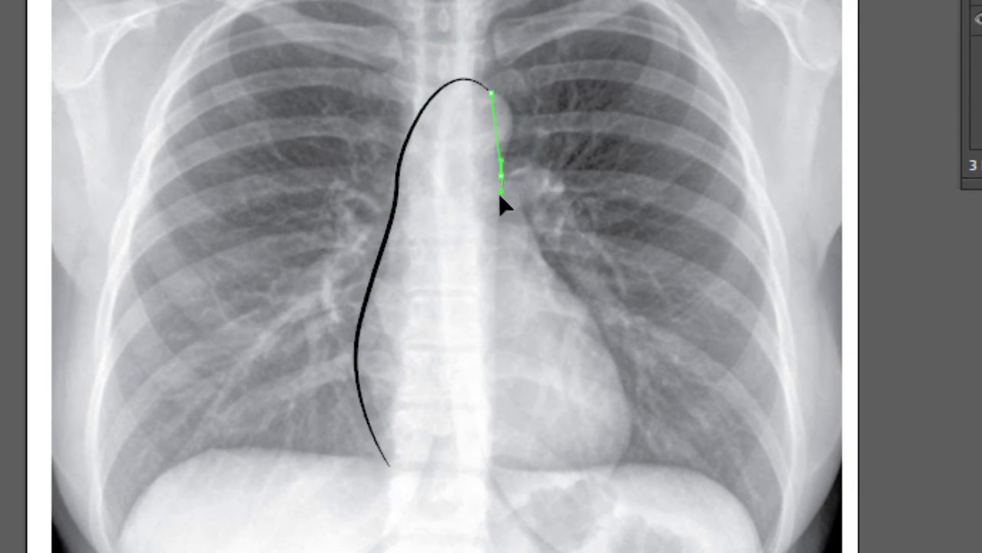
pyautogui.moveTo(501, 177); pyautogui.dragTo(477, 269)
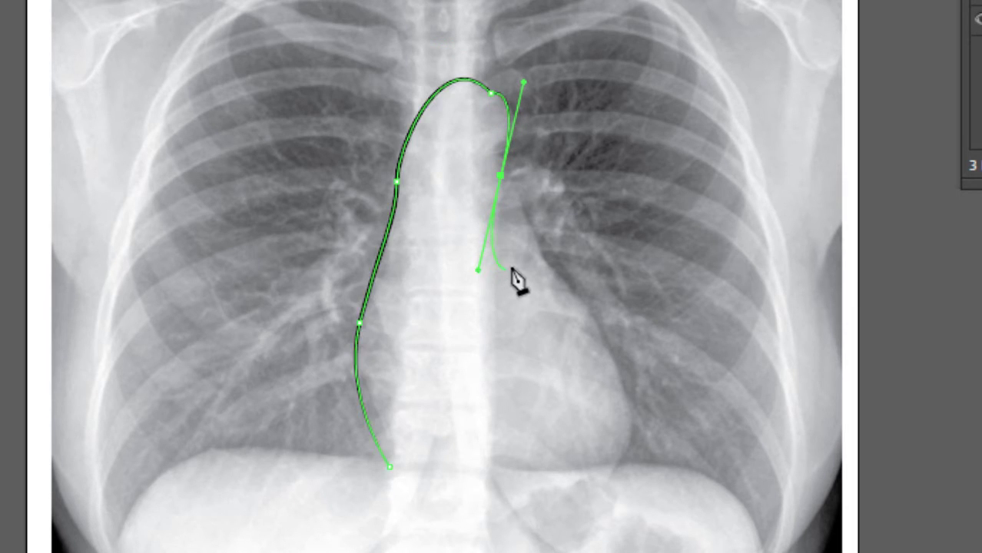
pyautogui.moveTo(501, 177); pyautogui.dragTo(536, 238)
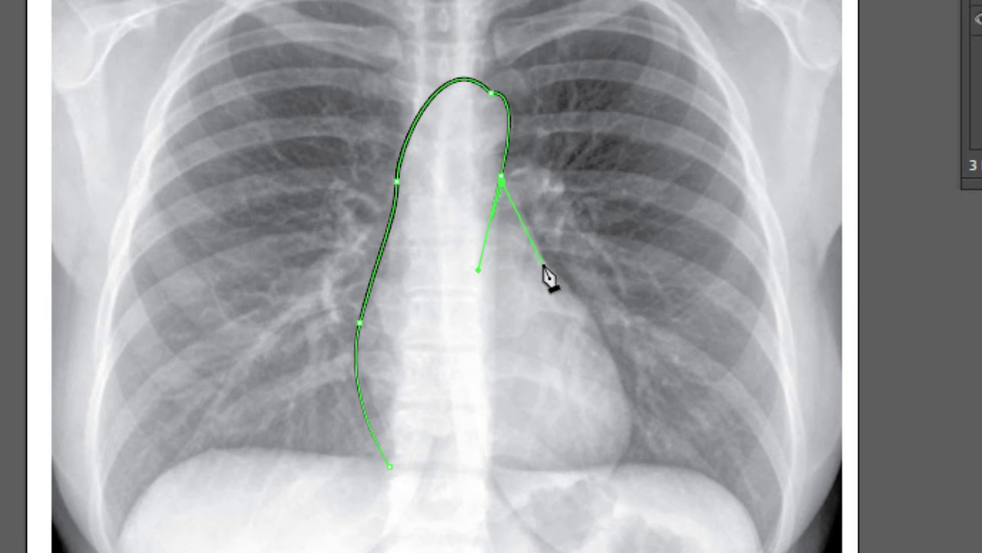
pyautogui.hotkey('ctrl', 'z')
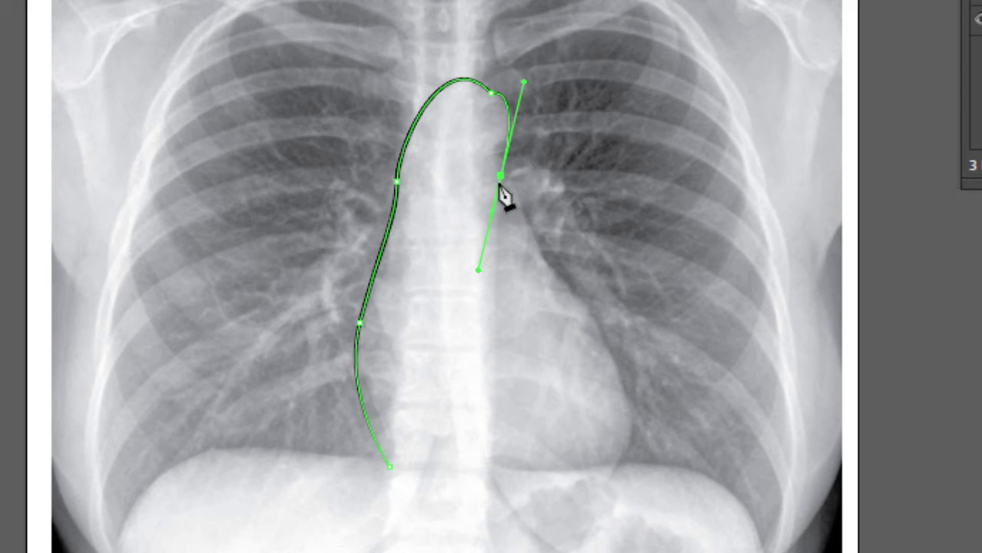
pyautogui.moveTo(501, 178); pyautogui.dragTo(536, 252)
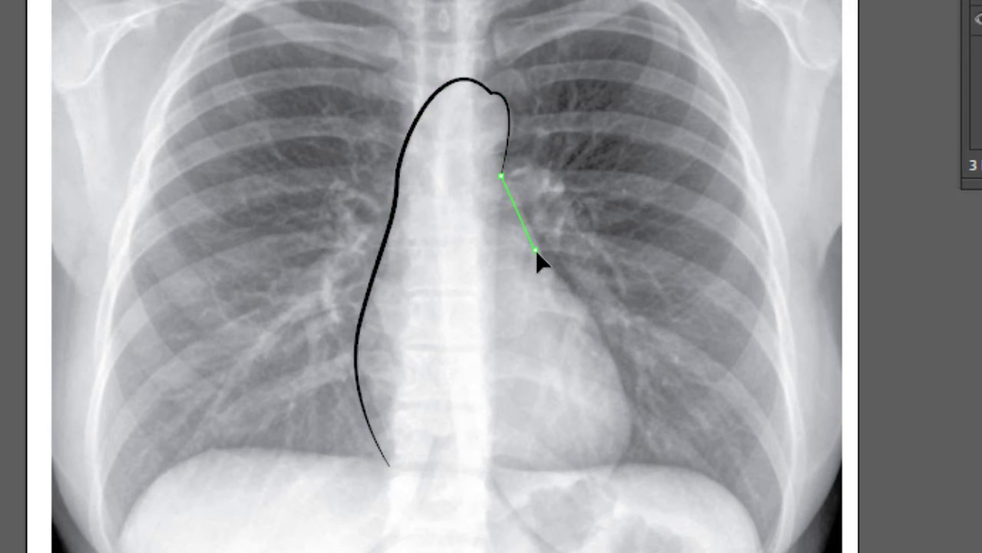
pyautogui.hotkey('ctrl', 'alt', 'z')
pyautogui.hotkey('ctrl', 'alt', 'z')
pyautogui.hotkey('ctrl', 'alt', 'z')
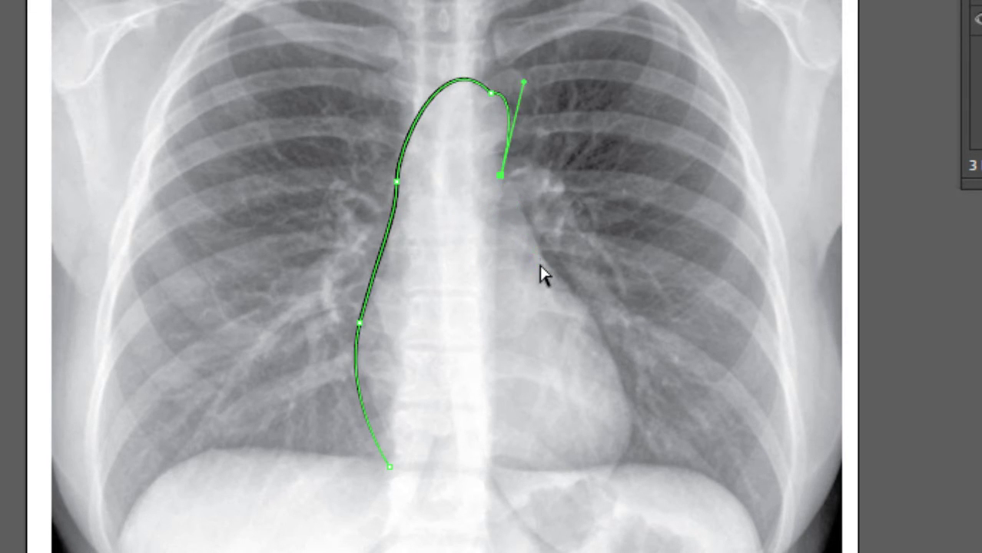
pyautogui.hotkey('ctrl', 'alt', 'z')
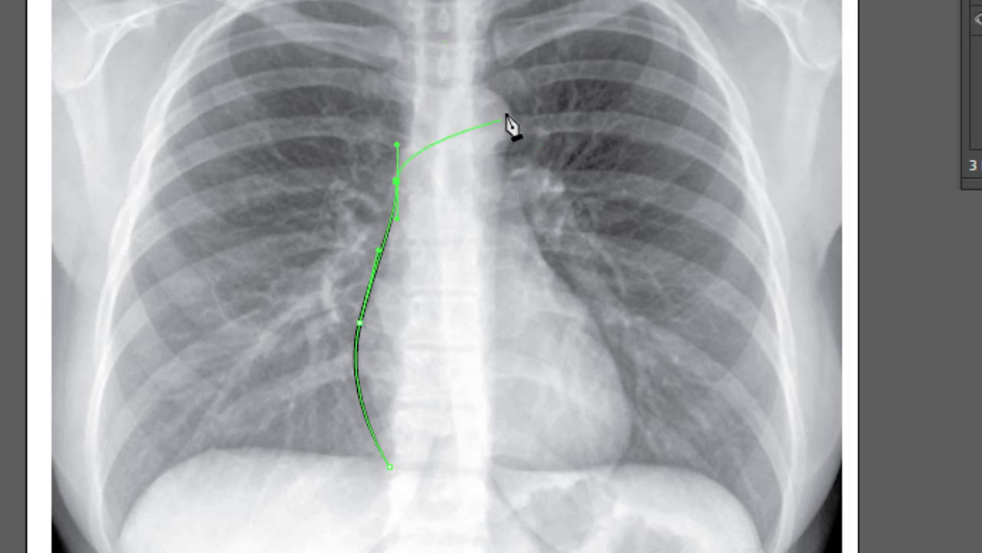
pyautogui.moveTo(483, 92); pyautogui.dragTo(539, 131)
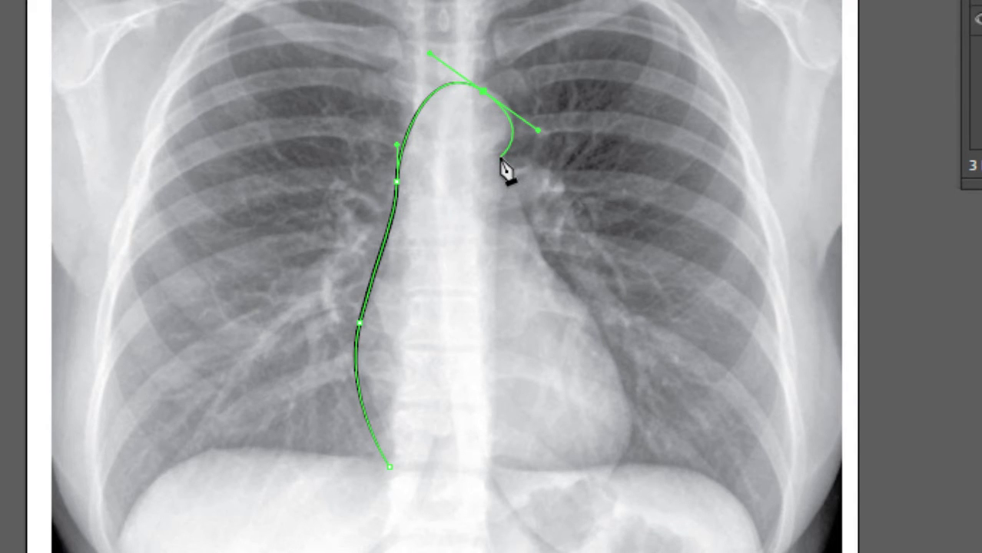
pyautogui.hotkey('ctrl', 'alt', 'z')
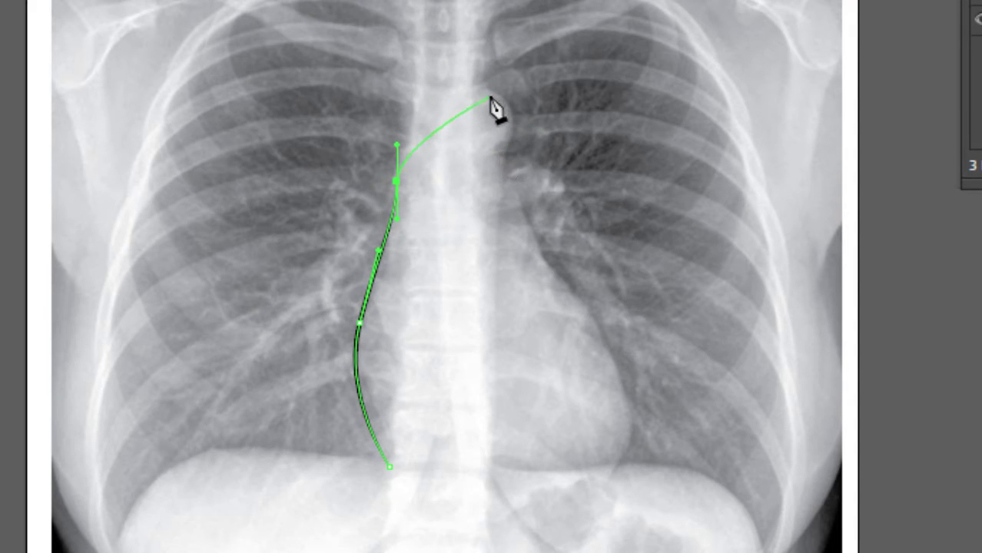
# Curve the outline over the aortic arch and down to a corner point at the notch below the aortic knob.
pyautogui.moveTo(463, 85); pyautogui.dragTo(495, 102)
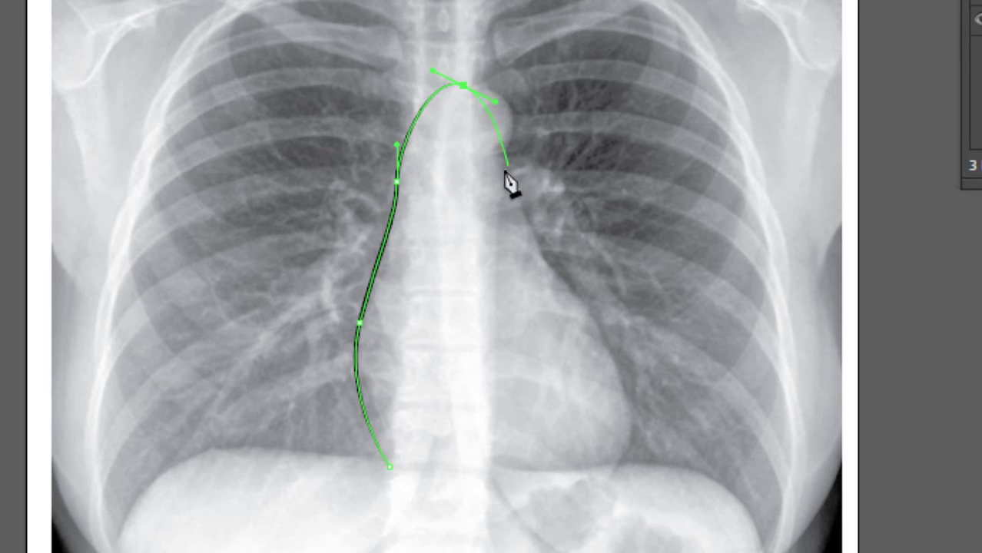
pyautogui.moveTo(503, 173); pyautogui.dragTo(504, 175)
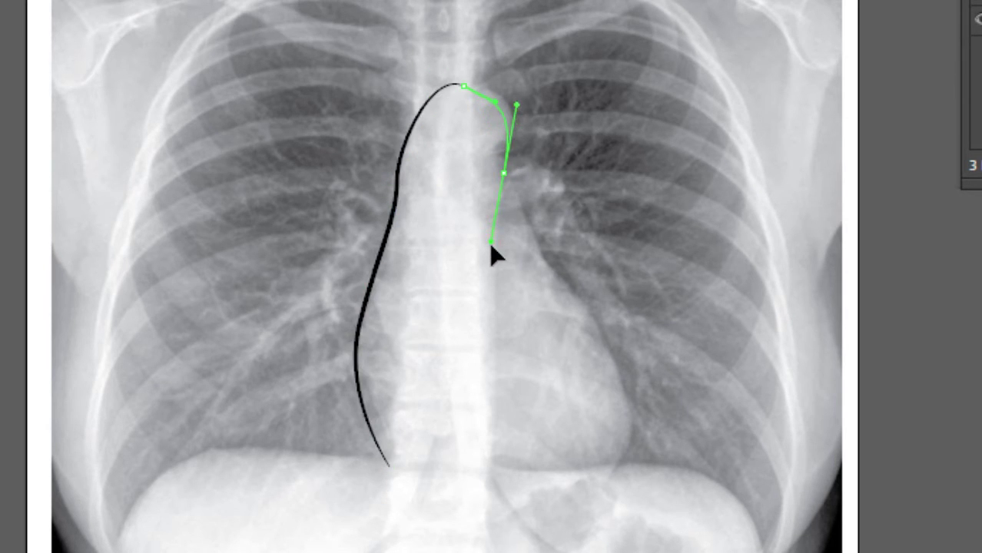
pyautogui.moveTo(490, 258); pyautogui.dragTo(489, 272)
pyautogui.keyDown('alt'); pyautogui.click(504, 174); pyautogui.keyUp('alt')
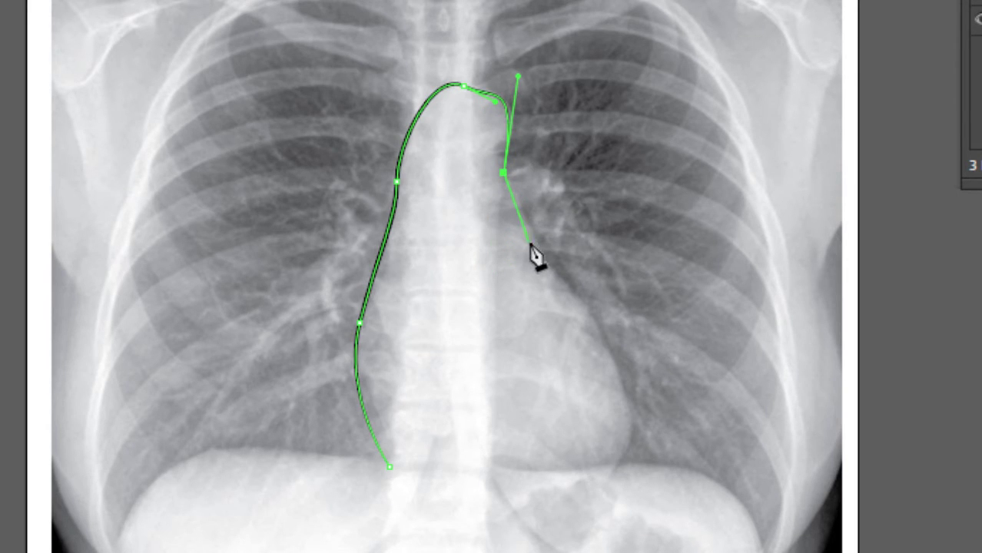
# Trace the heart's right-hand border down to the diaphragm and close the outline along the base at its starting point.
pyautogui.moveTo(533, 244); pyautogui.dragTo(550, 271)
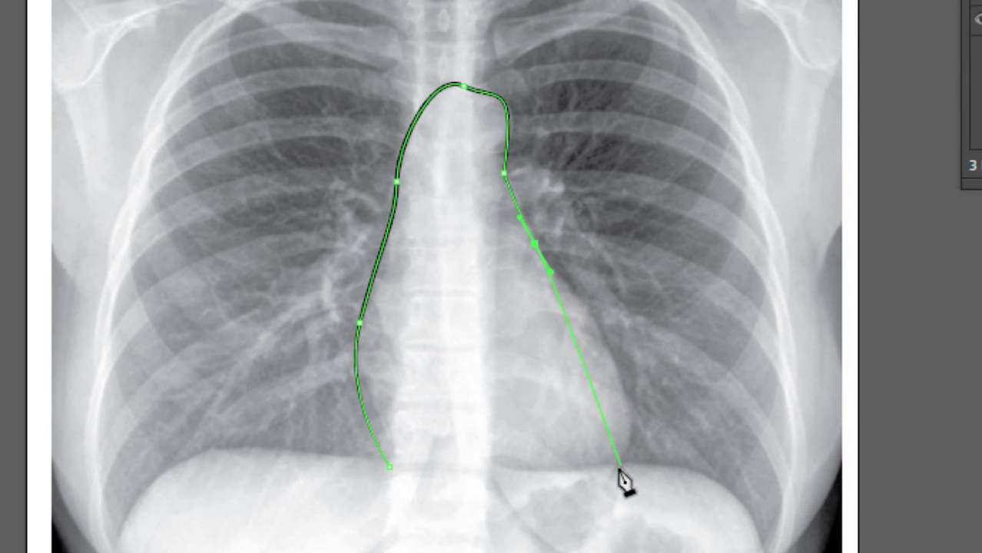
pyautogui.moveTo(618, 468); pyautogui.dragTo(562, 548)
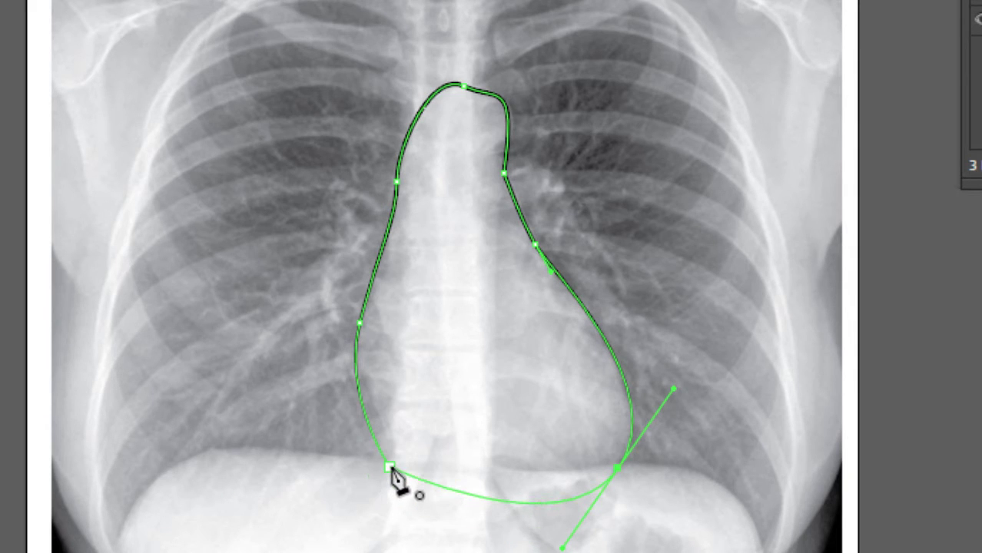
pyautogui.moveTo(390, 471)
pyautogui.mouseDown()
pyautogui.moveTo(357, 486)
pyautogui.moveTo(295, 456)
pyautogui.mouseUp()
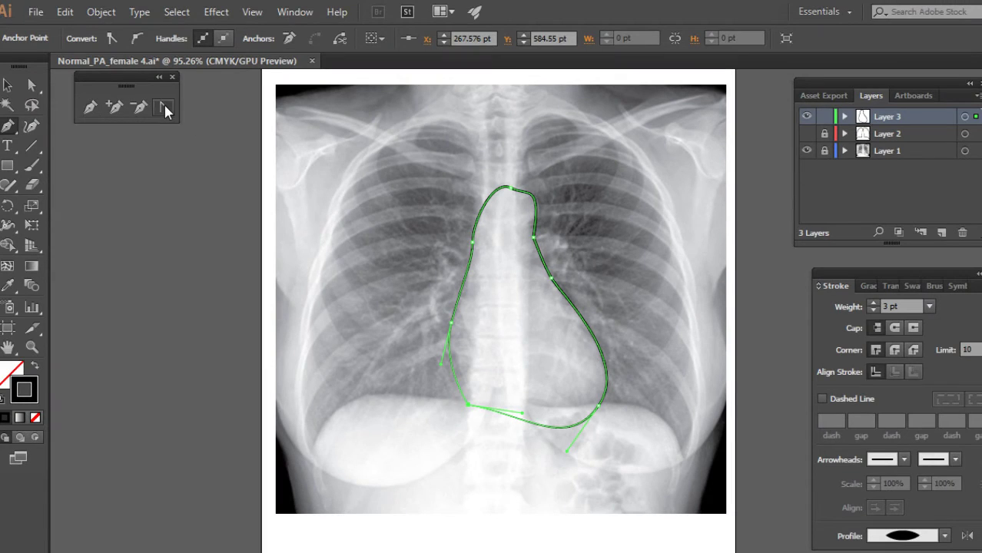
# Flatten the heart outline's base curve, convert its lower left corner to a smooth point, and hide the X-ray layer to check the shape.
pyautogui.click(163, 106)
pyautogui.moveTo(569, 428); pyautogui.dragTo(585, 422)
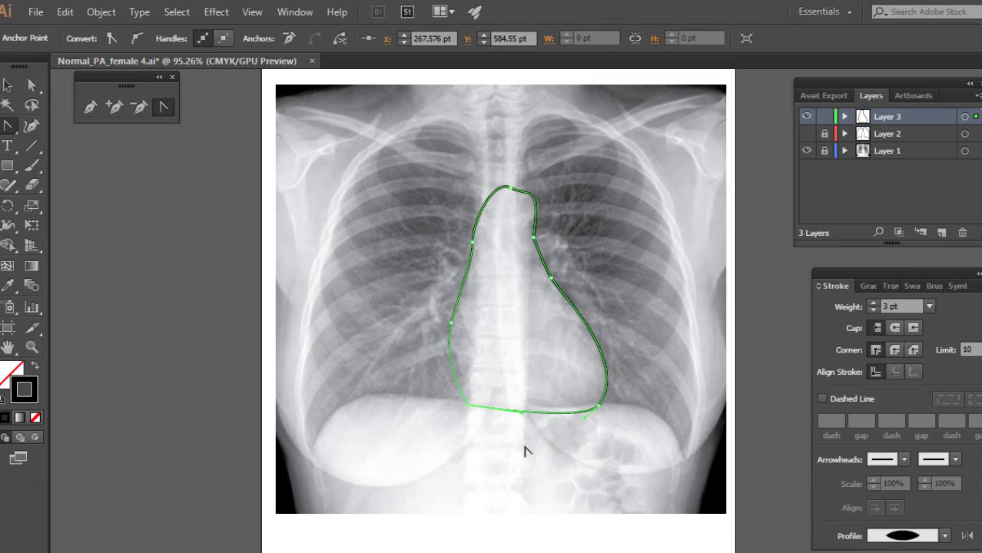
pyautogui.click(469, 406)
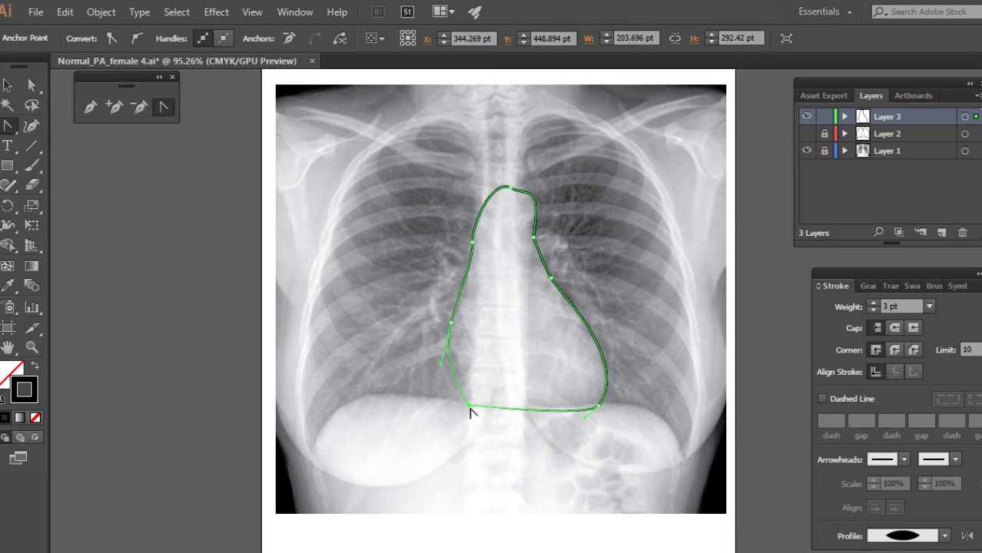
pyautogui.click(132, 37)
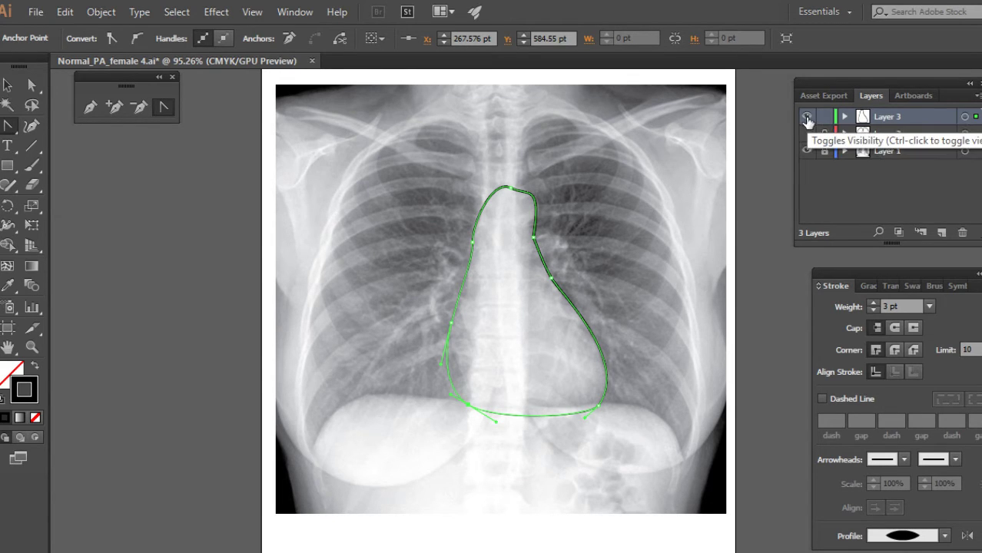
pyautogui.click(807, 152)
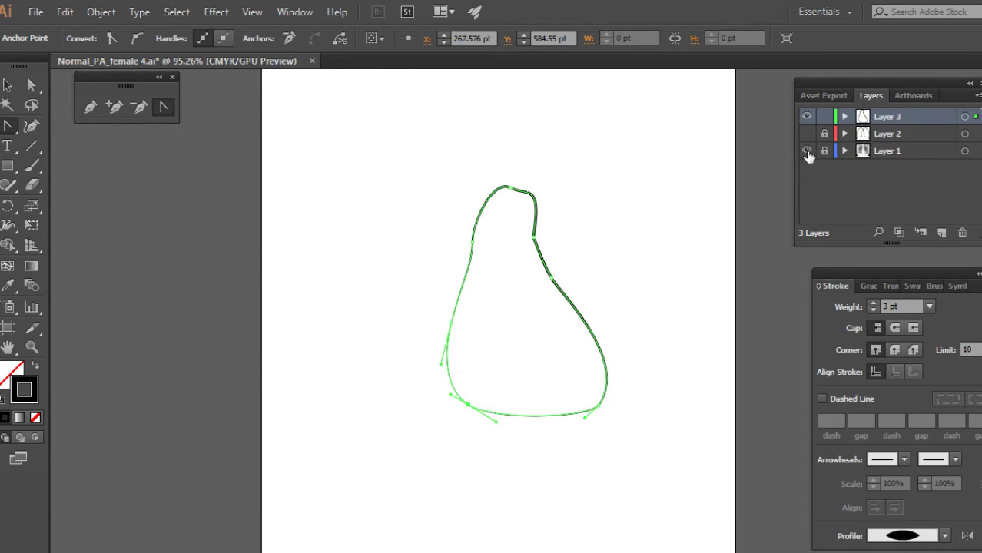
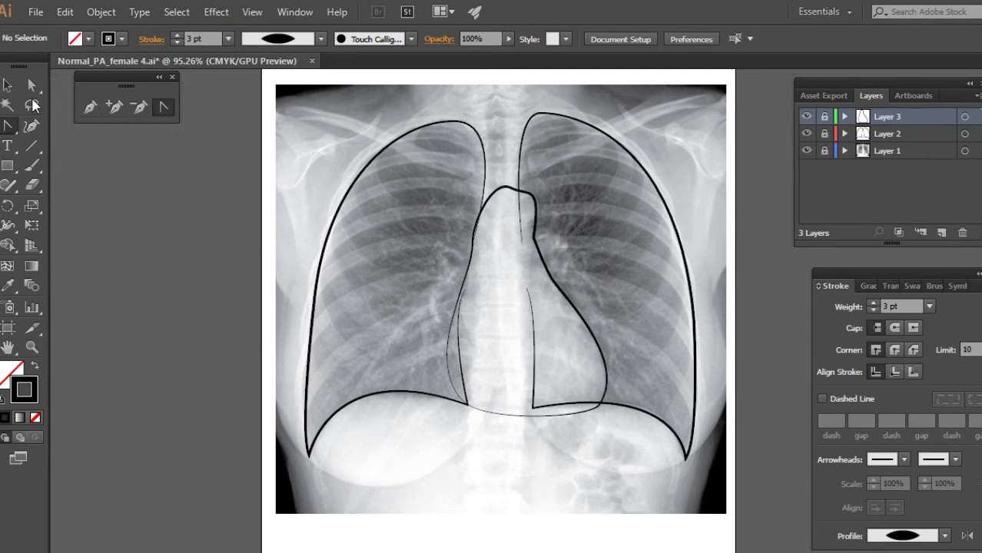
# Unlock Layer 3, fill the heart outline with a warm grey, and deselect it.
pyautogui.press('v')
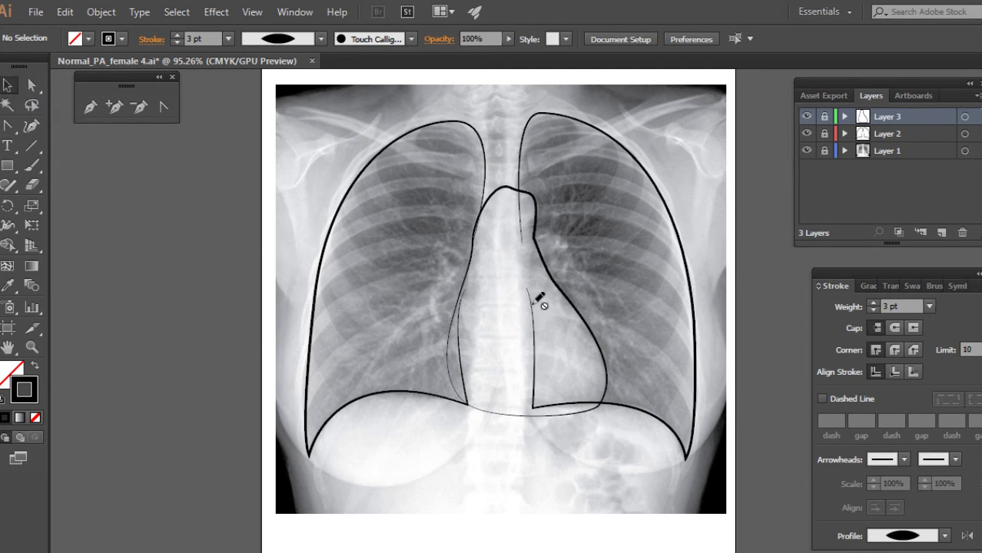
pyautogui.click(824, 116)
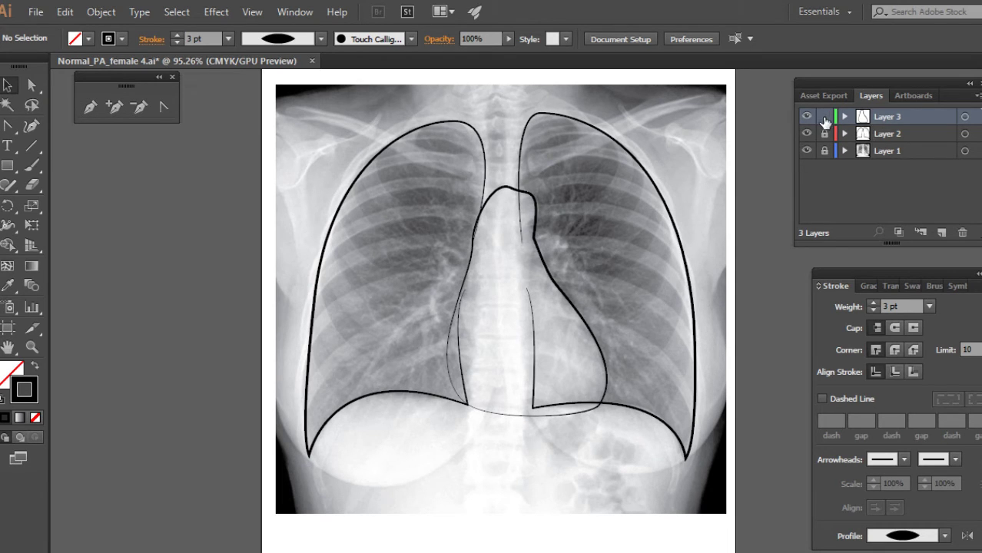
pyautogui.click(589, 329)
pyautogui.click(4, 379)
pyautogui.doubleClick(4, 379)
pyautogui.moveTo(98, 307); pyautogui.dragTo(75, 357)
pyautogui.click(445, 269)
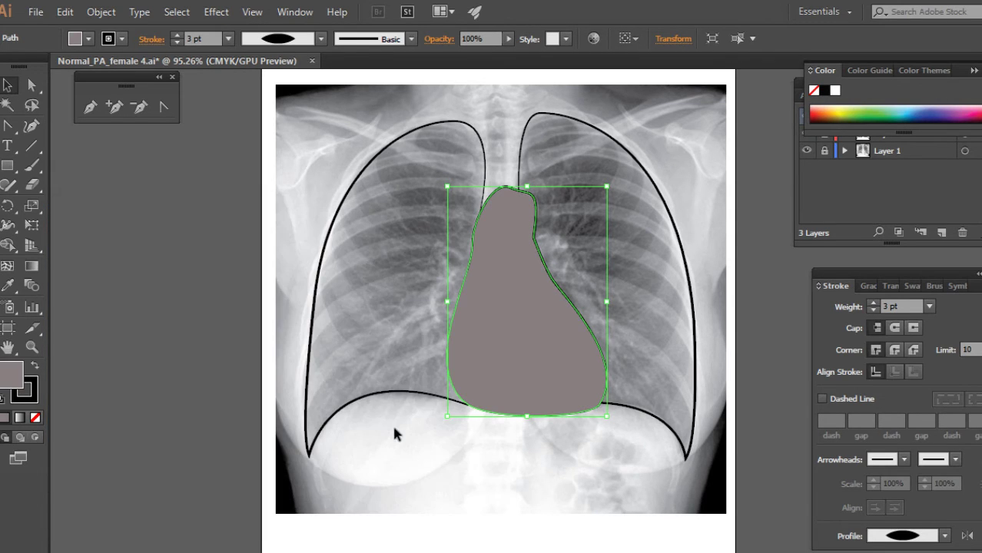
pyautogui.click(304, 394)
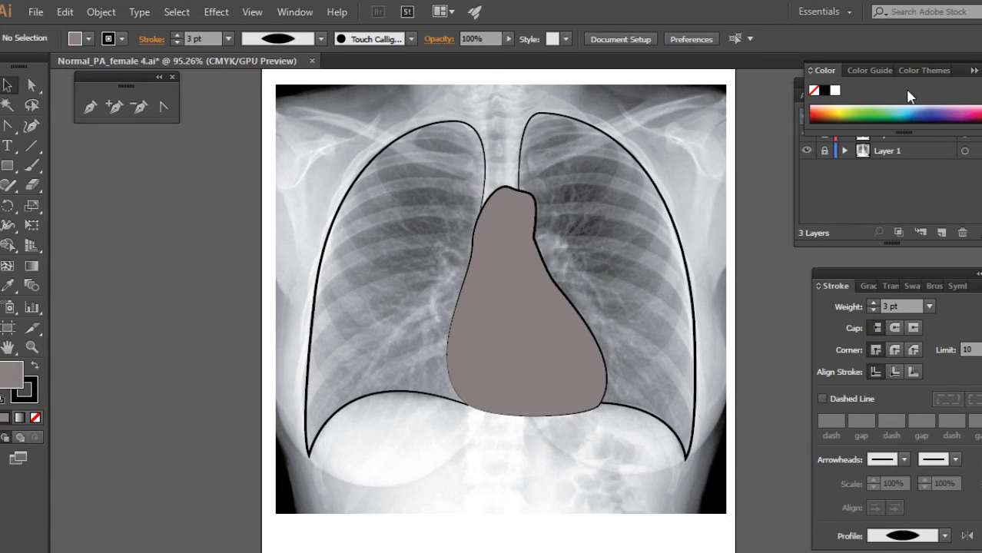
pyautogui.click(849, 198)
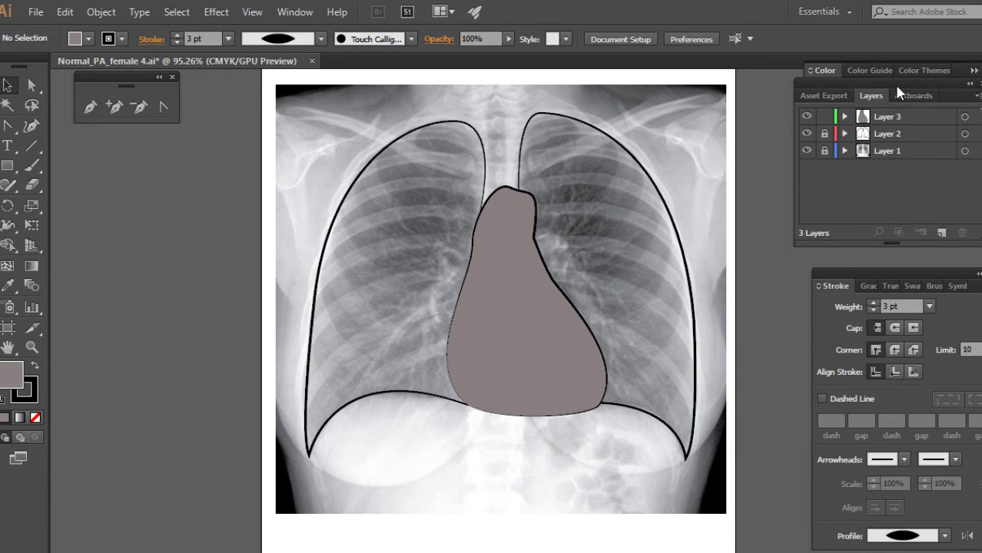
# Unlock Layer 2 and fill the lung outline on the image's right side with a salmon pink.
pyautogui.moveTo(899, 93); pyautogui.dragTo(901, 129)
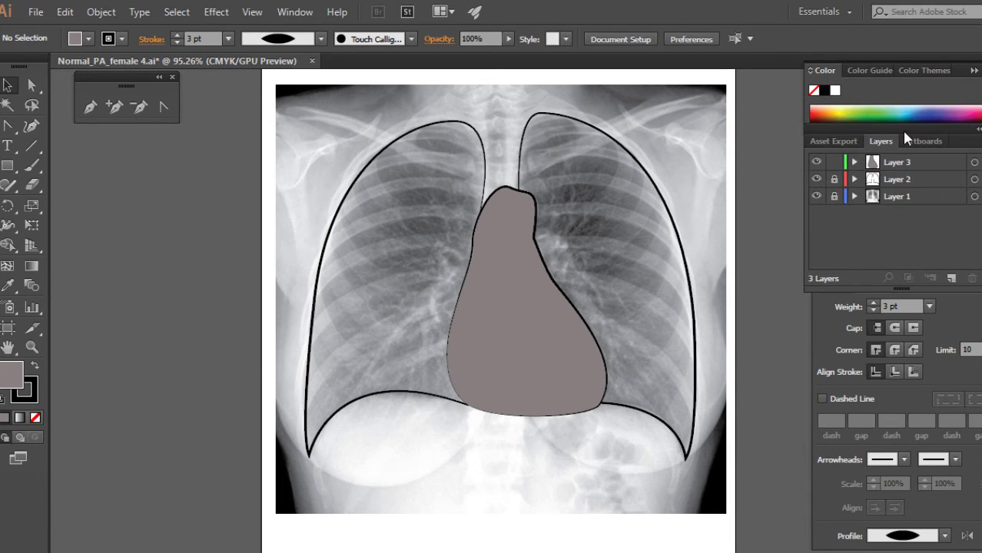
pyautogui.click(832, 179)
pyautogui.click(684, 253)
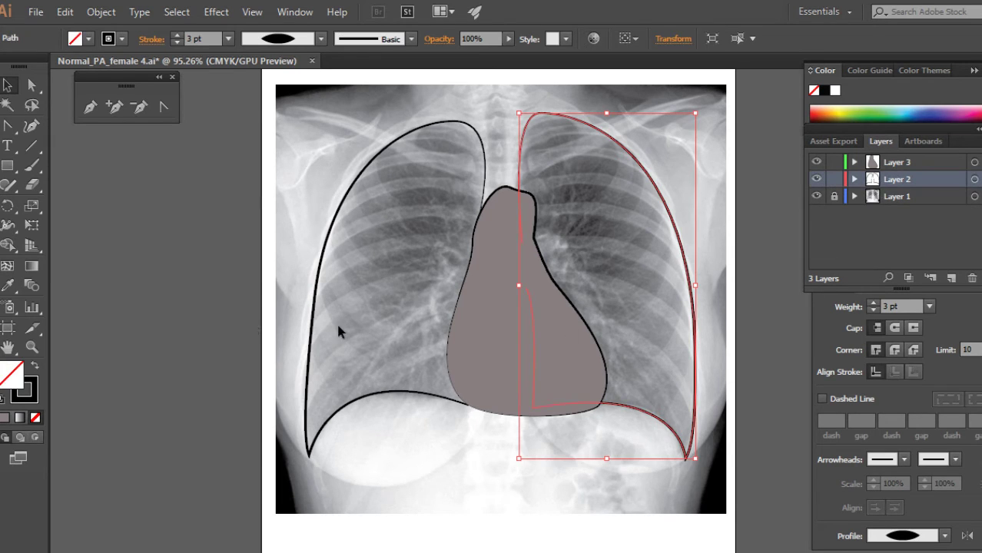
pyautogui.doubleClick(23, 389)
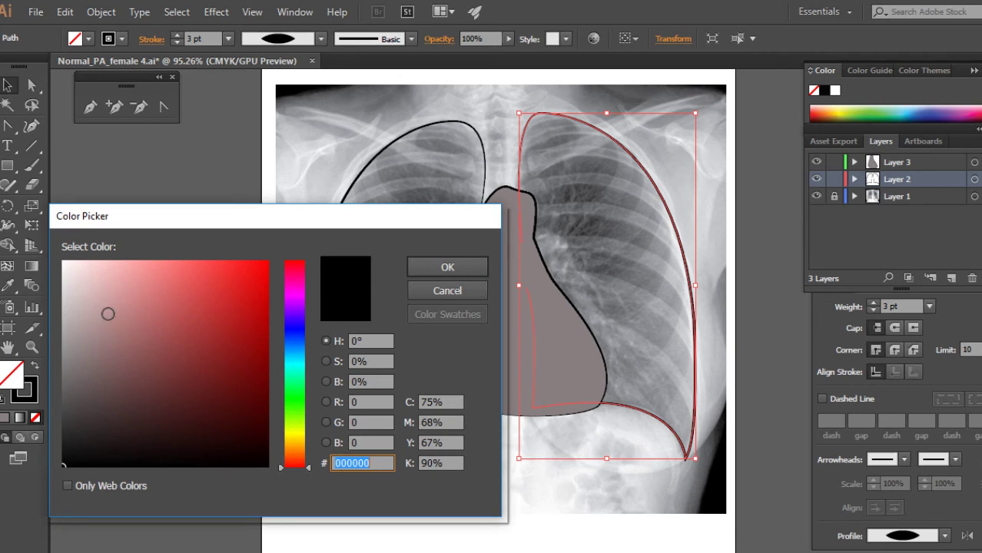
pyautogui.click(157, 273)
pyautogui.click(414, 269)
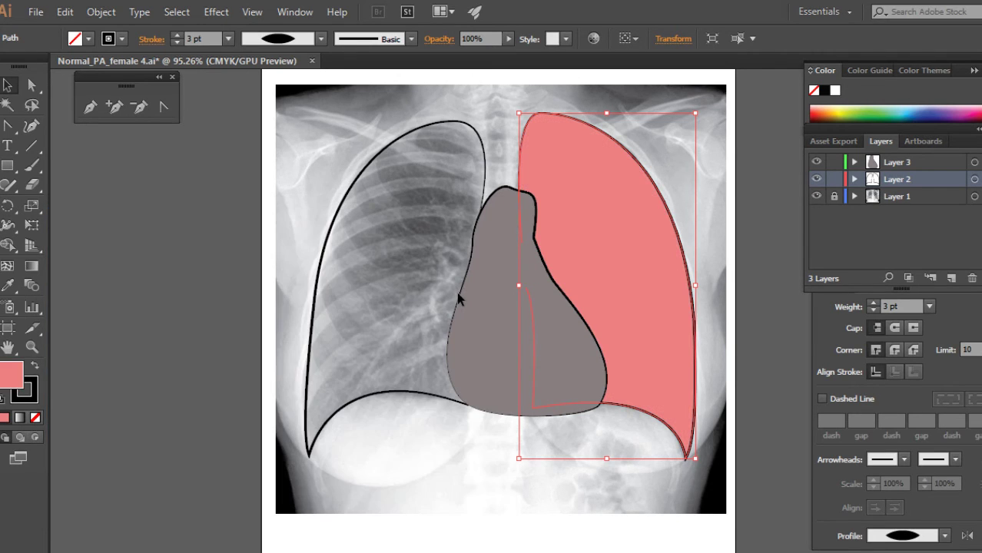
# Copy the pink fill onto the other lung outline with the Eyedropper and deselect it.
pyautogui.click(331, 262)
pyautogui.click(318, 271)
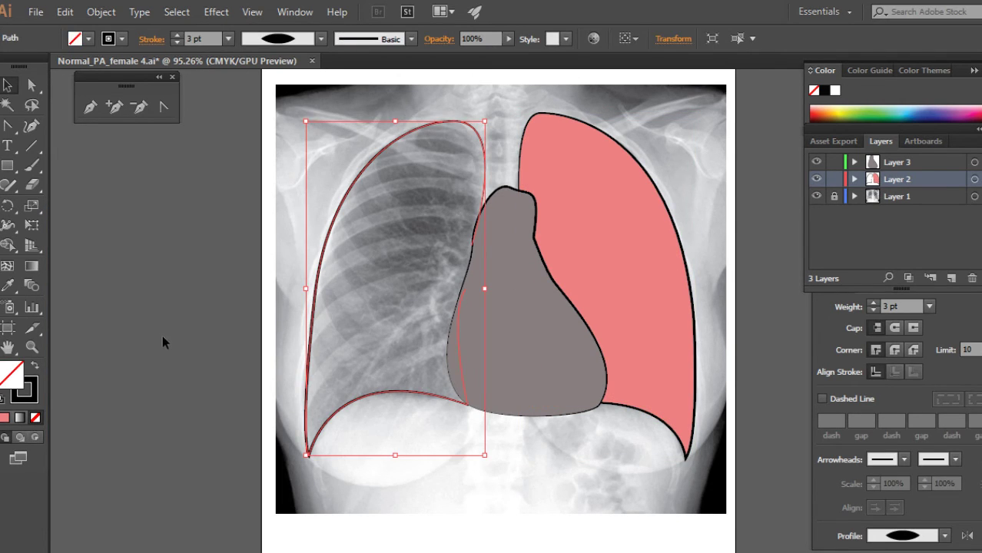
pyautogui.click(8, 286)
pyautogui.click(646, 198)
pyautogui.click(8, 84)
pyautogui.click(506, 477)
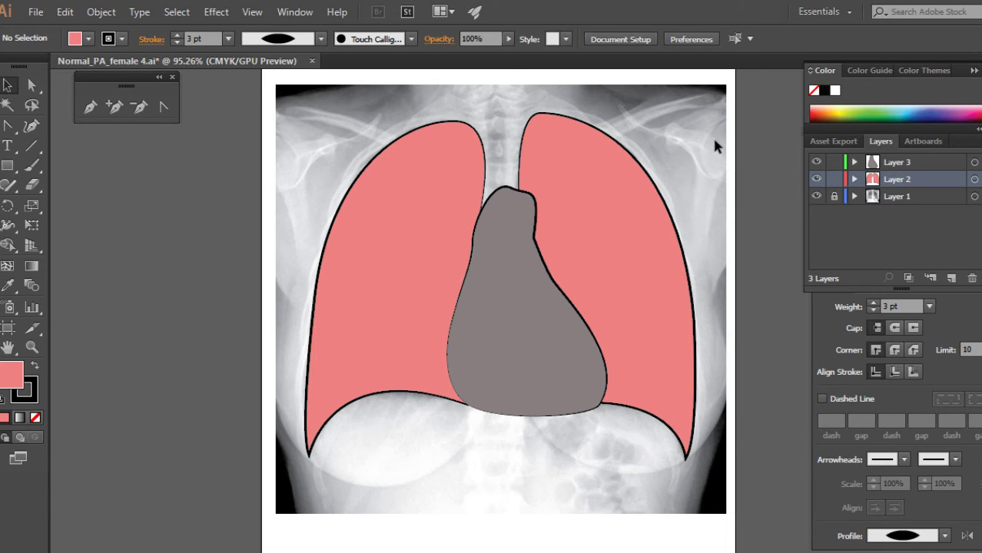
# Hide and lock Layer 2 and Layer 3 so only the X-ray shows.
pyautogui.click(816, 179)
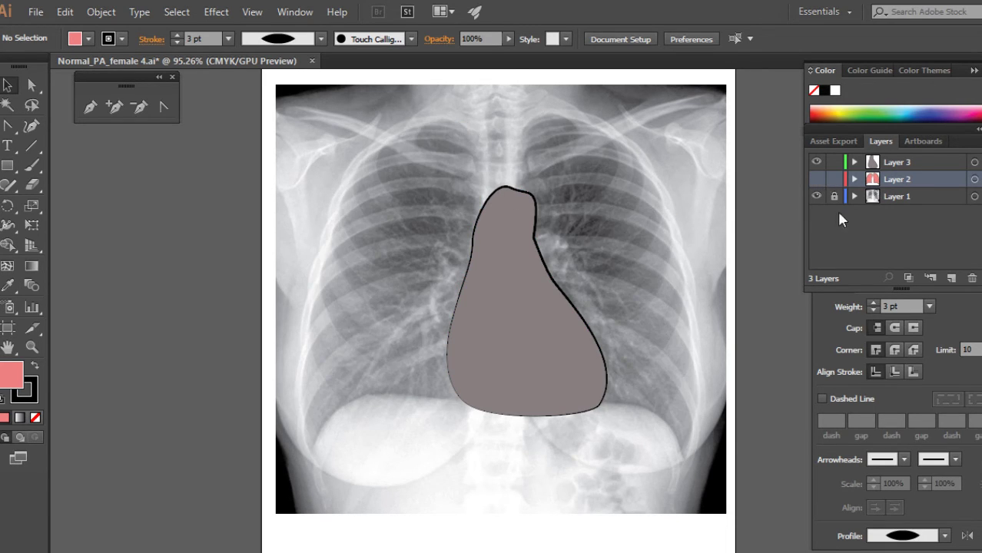
pyautogui.click(835, 179)
pyautogui.click(835, 162)
pyautogui.click(816, 162)
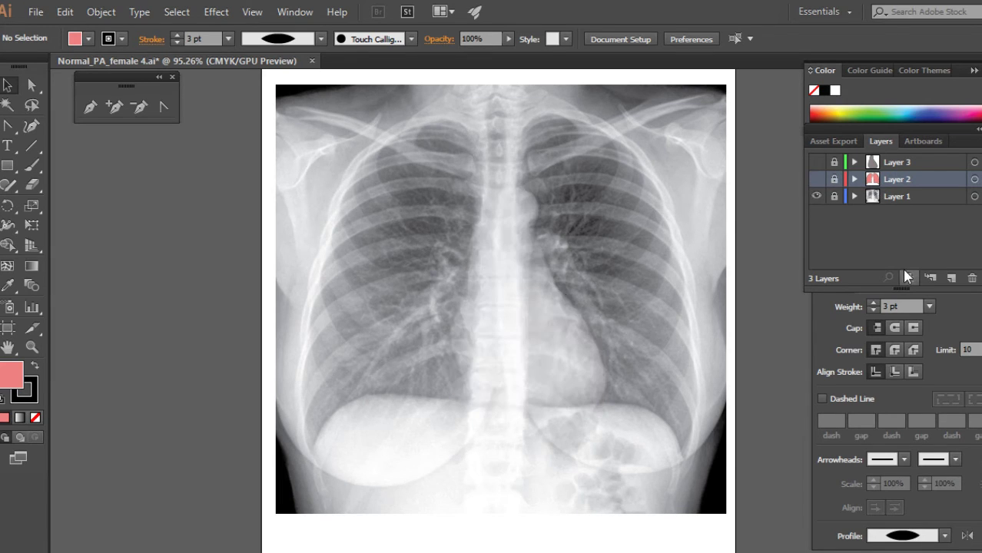
# Add Layer 4 at the top of the layer stack, keep Layer 3 locked, and set the fill to none.
pyautogui.click(952, 278)
pyautogui.moveTo(897, 177)
pyautogui.mouseDown()
pyautogui.moveTo(899, 163)
pyautogui.moveTo(876, 160)
pyautogui.moveTo(898, 159)
pyautogui.moveTo(895, 174)
pyautogui.mouseUp()
pyautogui.click(835, 162)
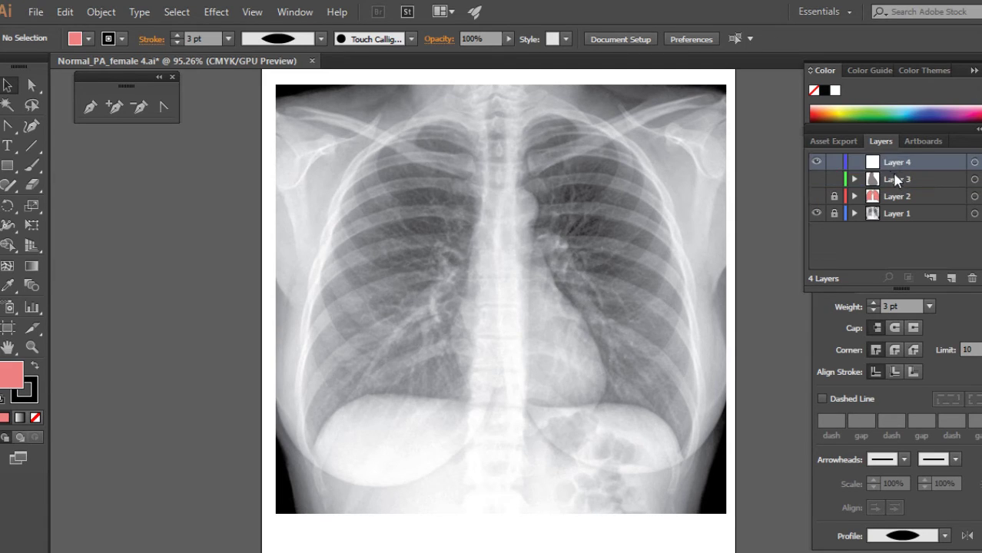
pyautogui.click(835, 179)
pyautogui.click(33, 417)
pyautogui.click(112, 107)
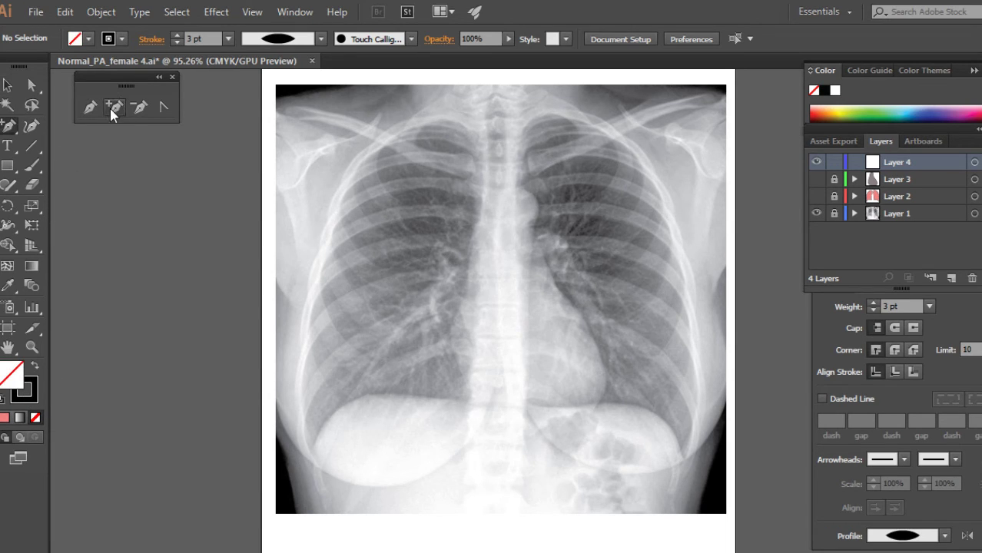
pyautogui.click(485, 108)
pyautogui.click(662, 324)
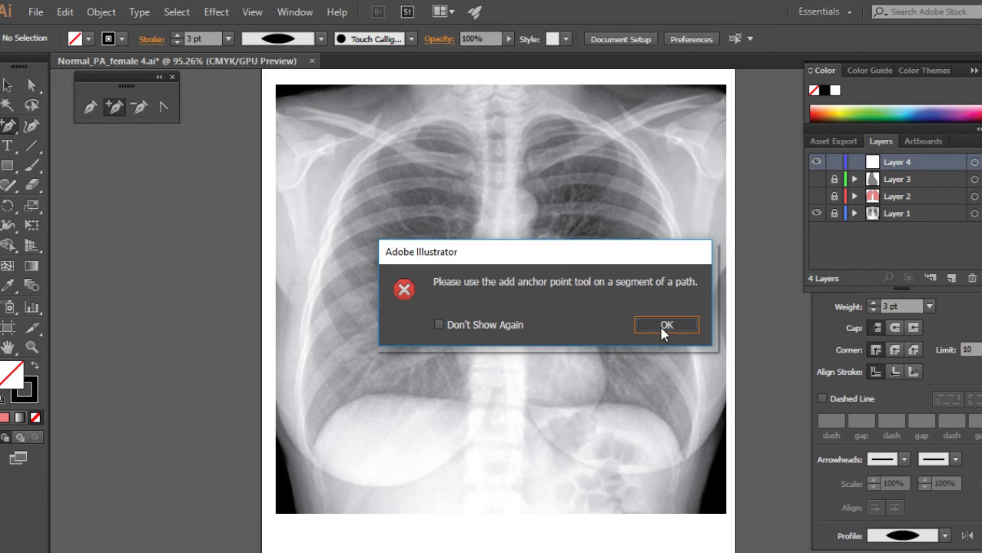
# Trace the trachea's left-hand wall down and out along the bronchus, using a stroke profile that tapers to a point at one end.
pyautogui.click(89, 108)
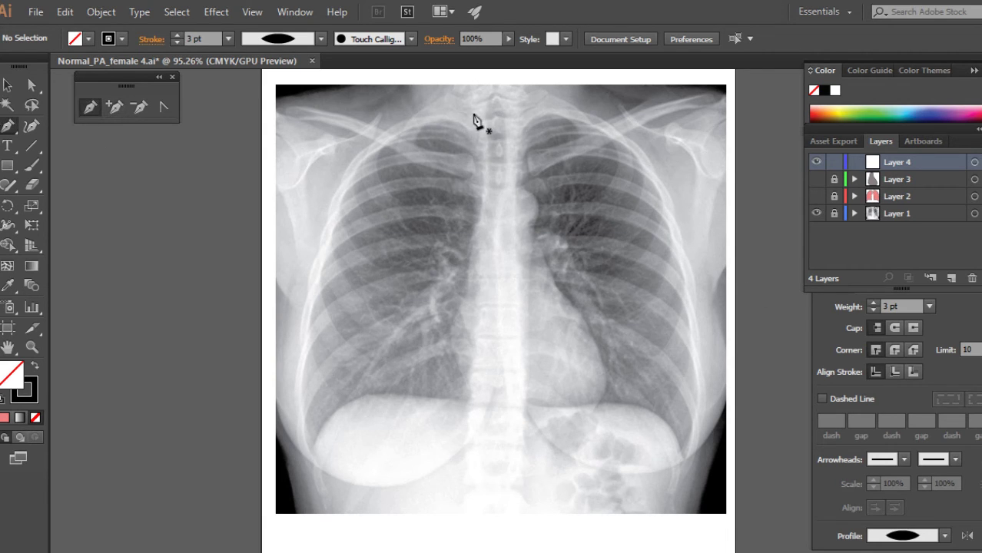
pyautogui.click(486, 106)
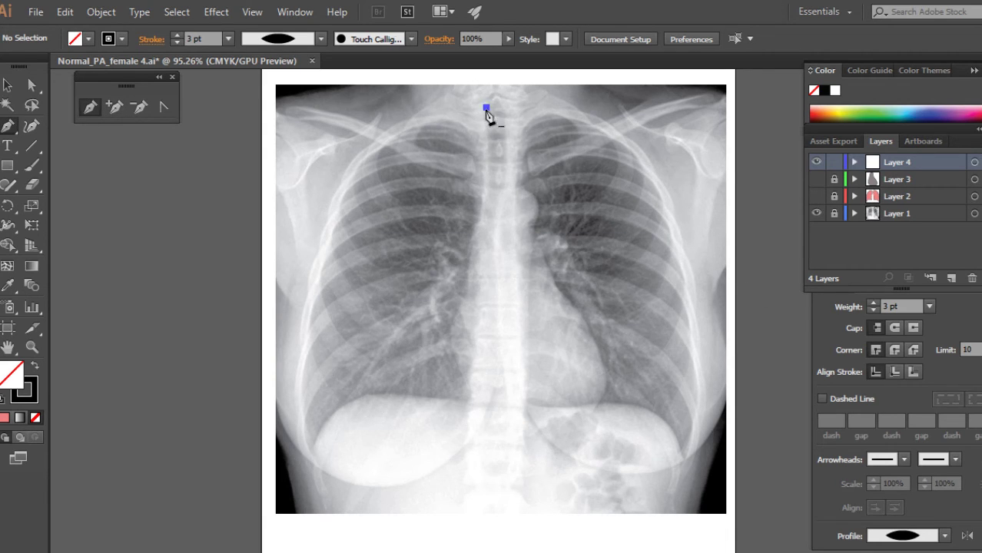
pyautogui.click(478, 232)
pyautogui.moveTo(474, 242); pyautogui.dragTo(464, 255)
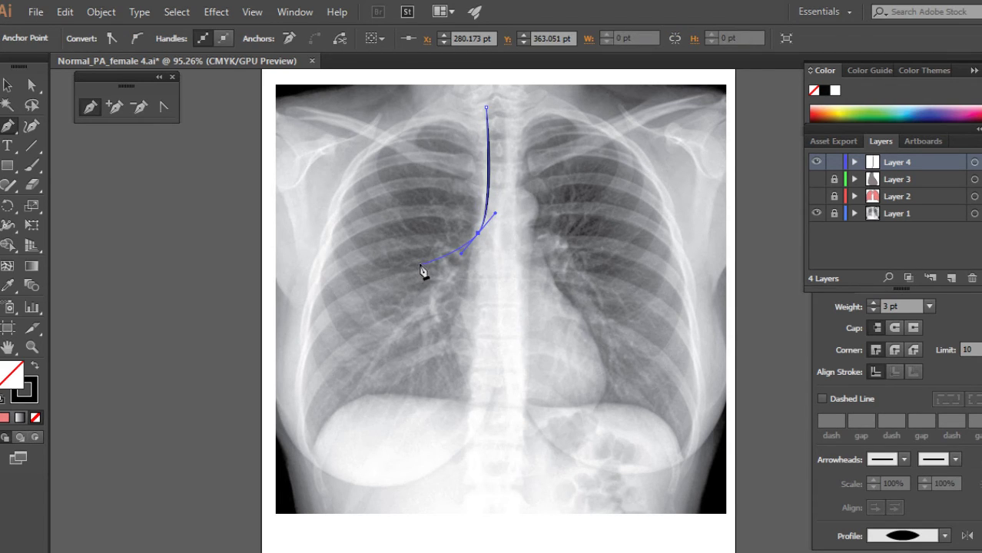
pyautogui.click(420, 263)
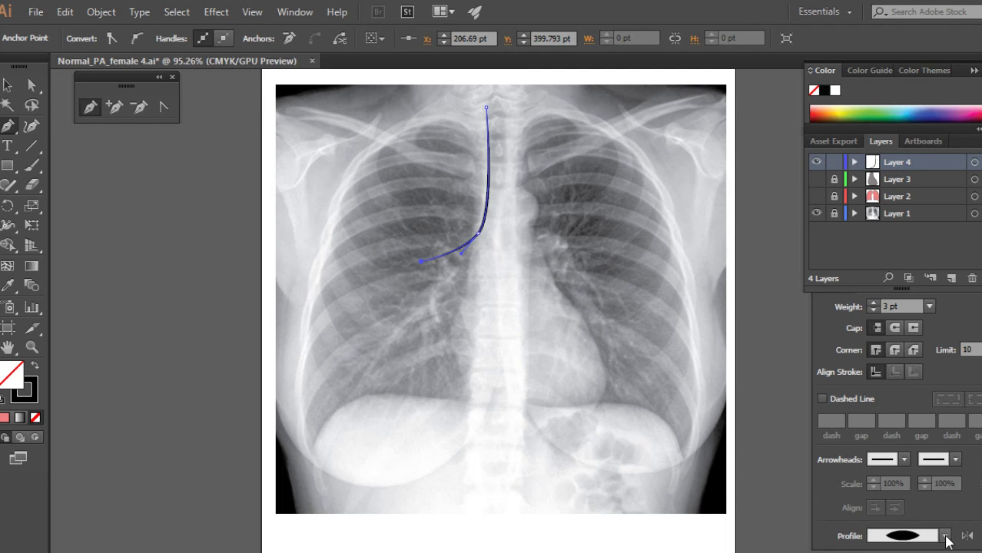
pyautogui.click(945, 537)
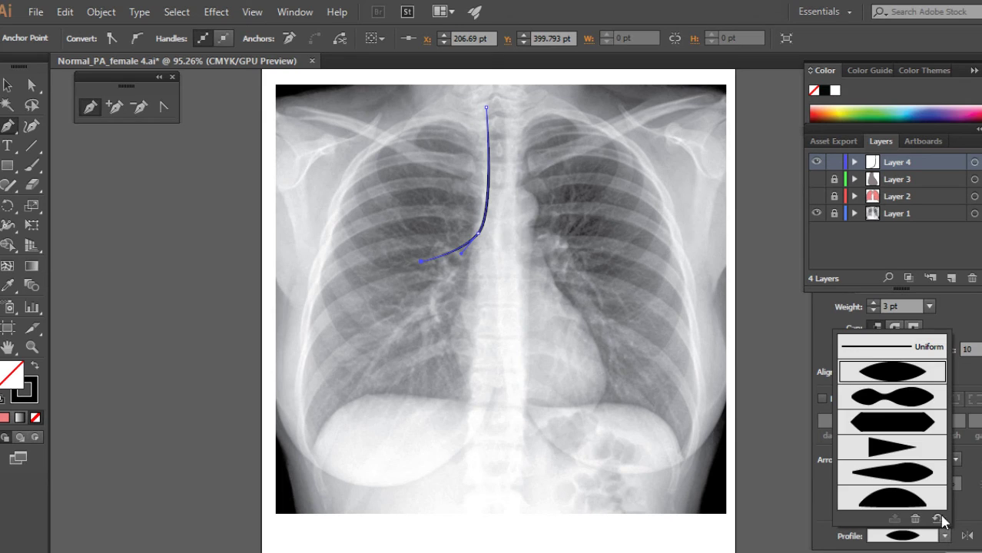
pyautogui.click(882, 454)
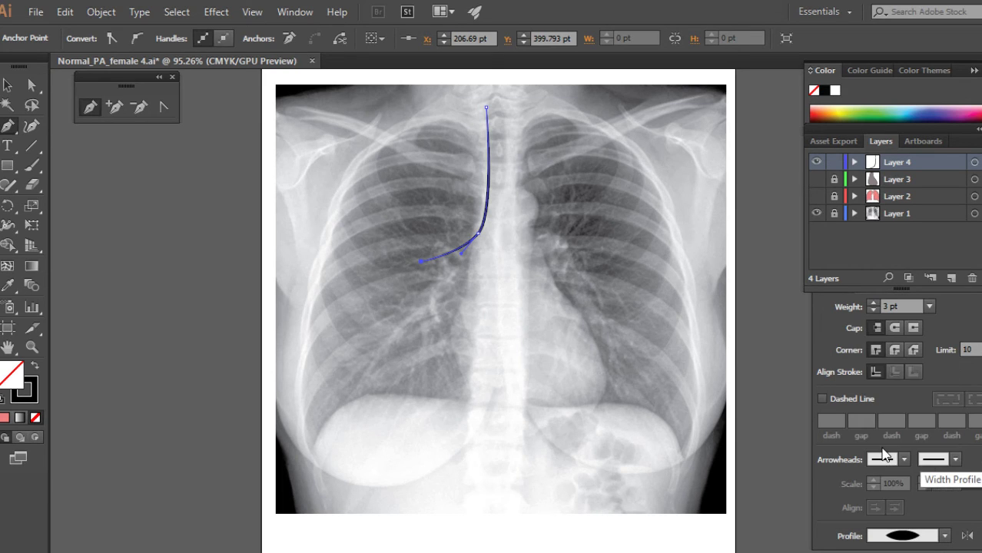
# Trace the trachea's right-hand wall downwards and curve it out along the upper edge of the bronchus.
pyautogui.click(502, 106)
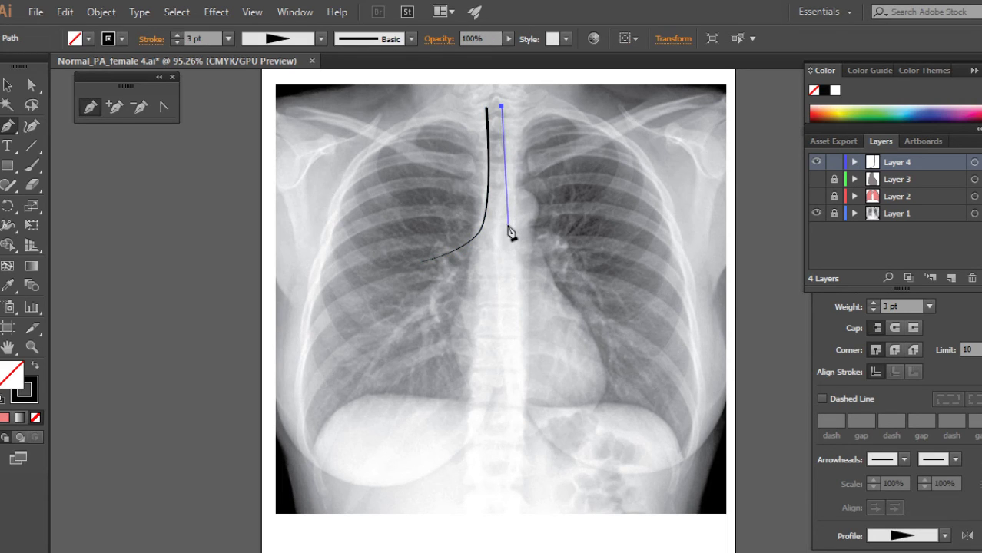
pyautogui.press('ctrl')
pyautogui.moveTo(508, 222); pyautogui.dragTo(577, 267)
pyautogui.click(580, 266)
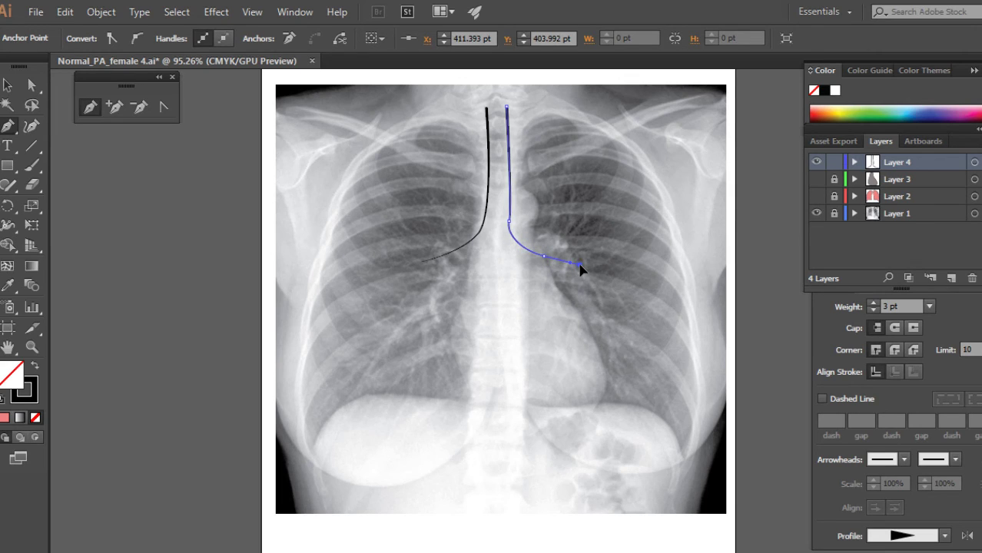
# Draw the lower edges of both main bronchi as one path with a sharp corner at the tracheal division.
pyautogui.keyDown('ctrl'); pyautogui.click(492, 240); pyautogui.keyUp('ctrl')
pyautogui.click(493, 243)
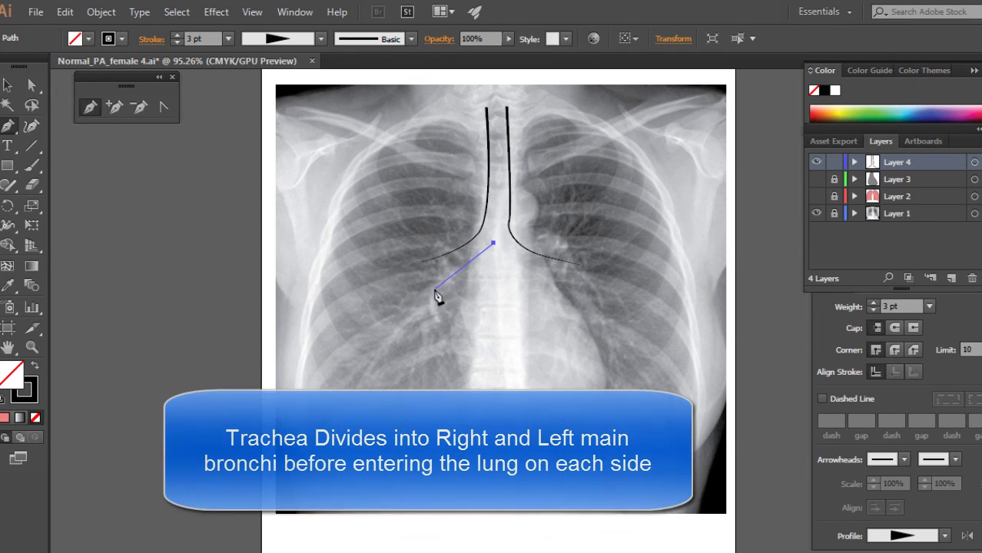
pyautogui.moveTo(432, 289); pyautogui.dragTo(400, 280)
pyautogui.hotkey('ctrl', 'z')
pyautogui.click(493, 244)
pyautogui.moveTo(586, 295); pyautogui.dragTo(642, 296)
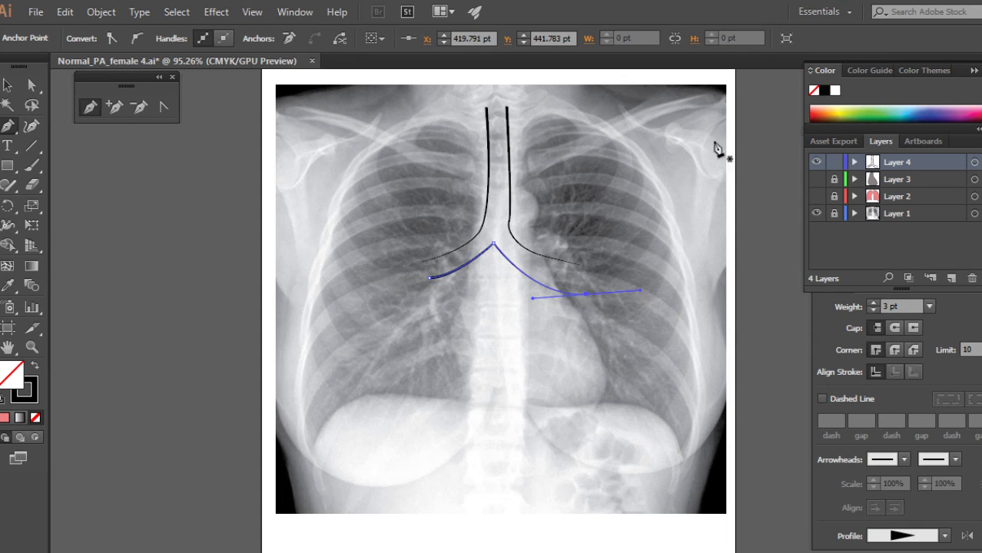
# Reshape the upper edge of the right-hand bronchus so its end slopes down alongside the lower edge, and deselect it.
pyautogui.click(166, 106)
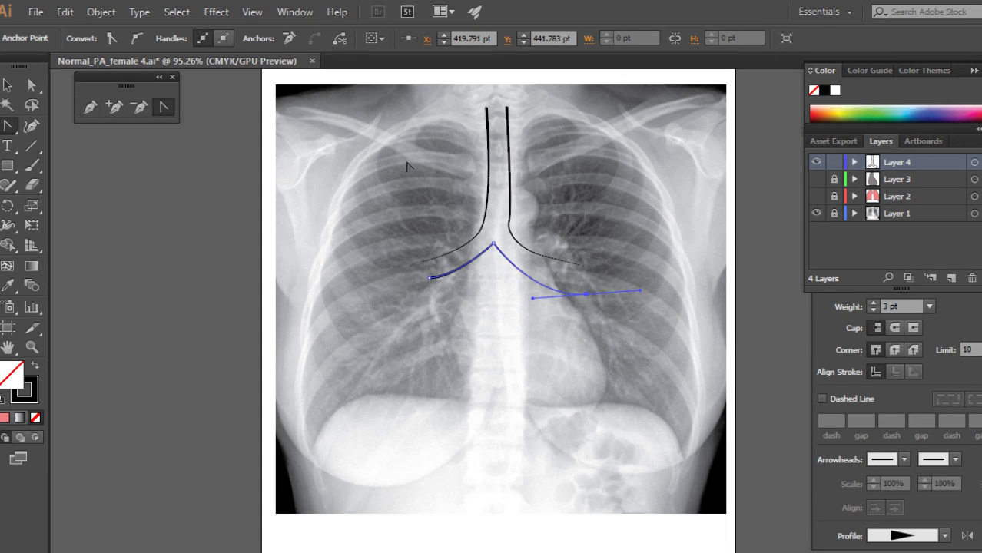
pyautogui.click(528, 243)
pyautogui.click(561, 259)
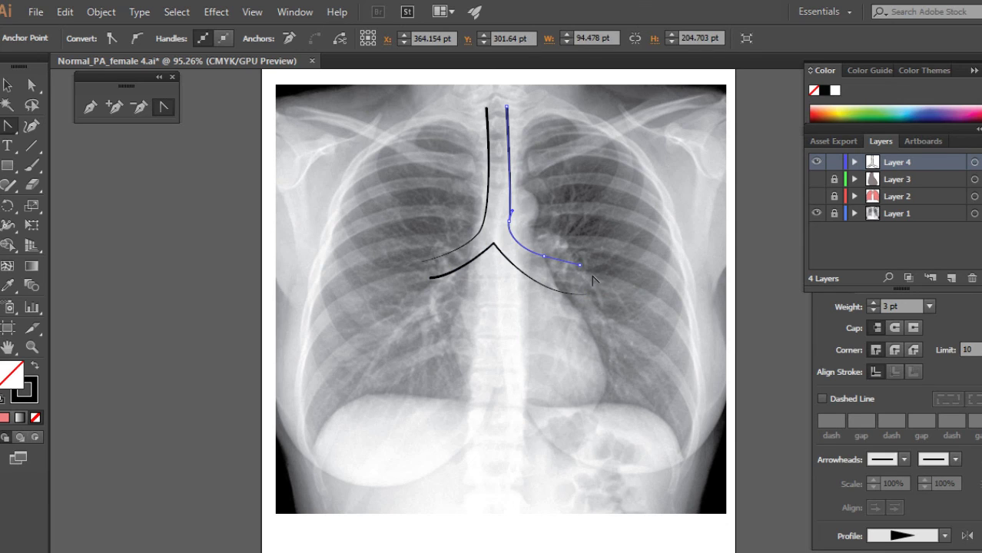
pyautogui.click(580, 266)
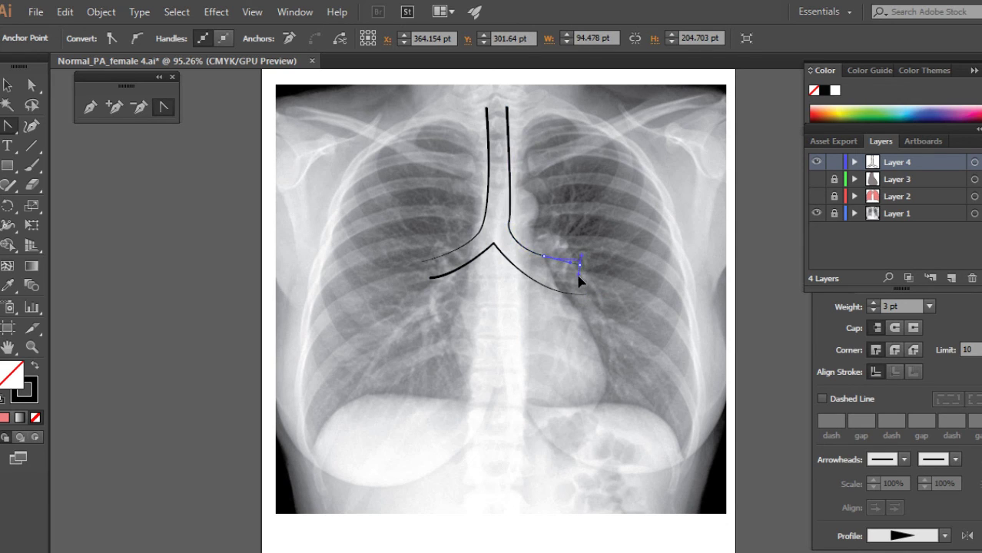
pyautogui.moveTo(590, 286); pyautogui.dragTo(607, 279)
pyautogui.press('a')
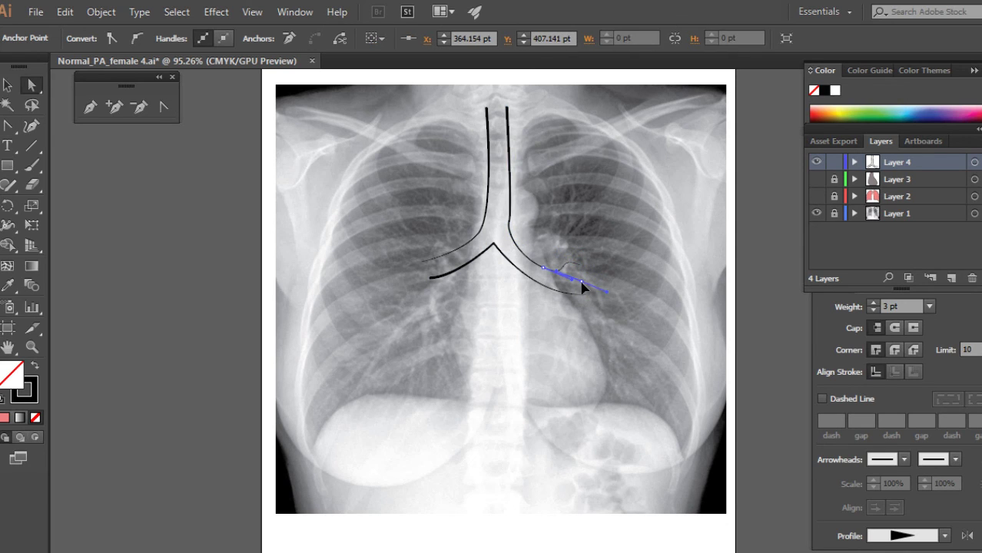
pyautogui.click(632, 282)
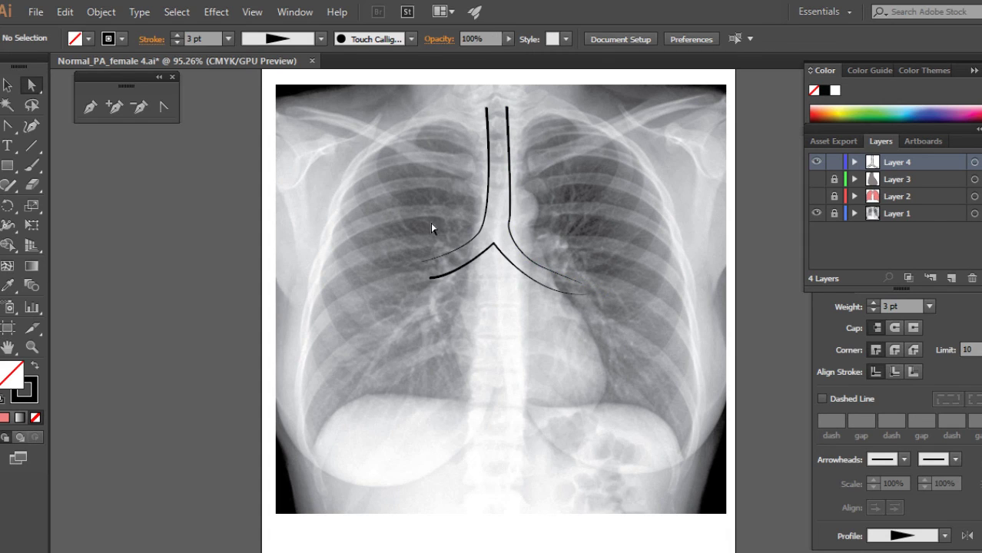
pyautogui.click(509, 223)
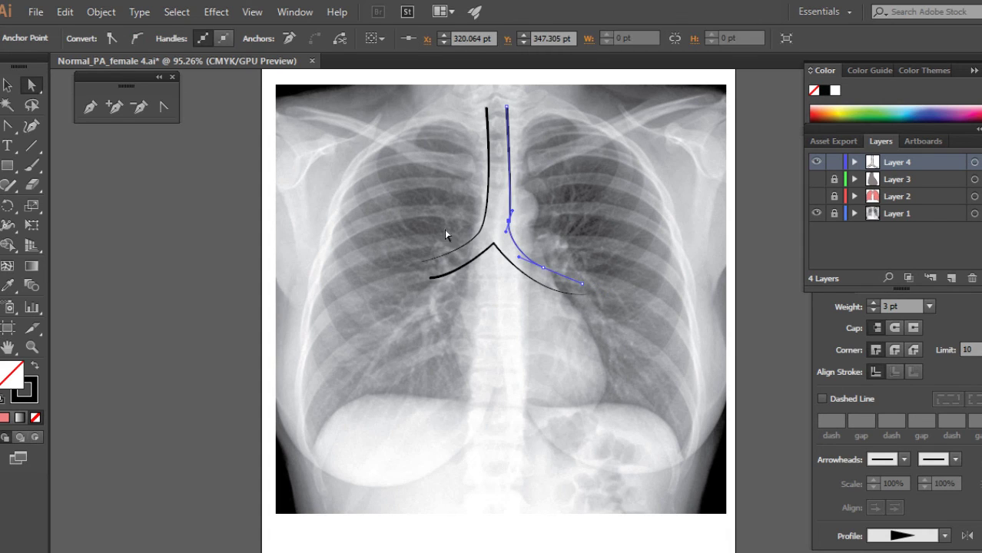
pyautogui.click(512, 209)
pyautogui.click(7, 85)
pyautogui.click(244, 298)
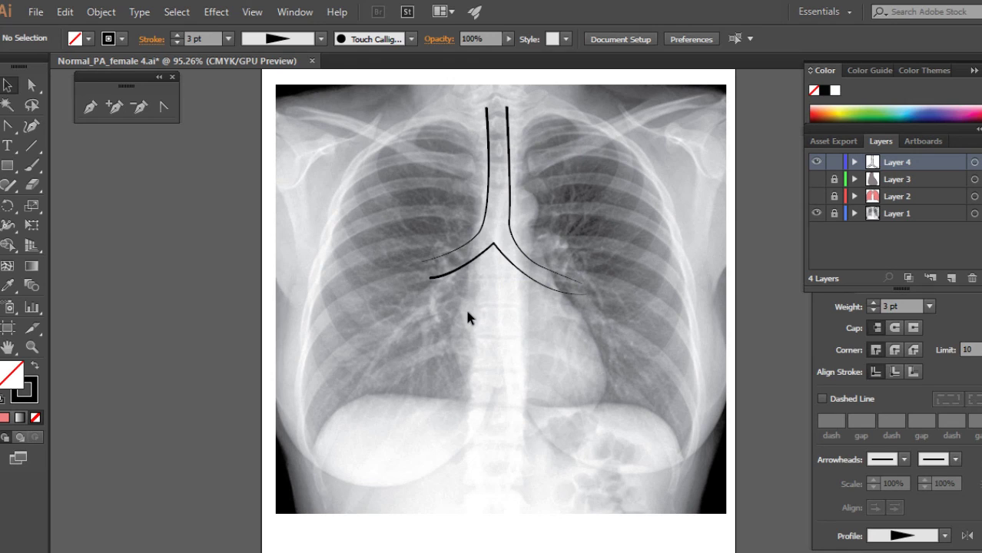
# Change the lower bronchi line's stroke profile to the one that tapers at both ends and deselect it.
pyautogui.click(492, 251)
pyautogui.click(944, 535)
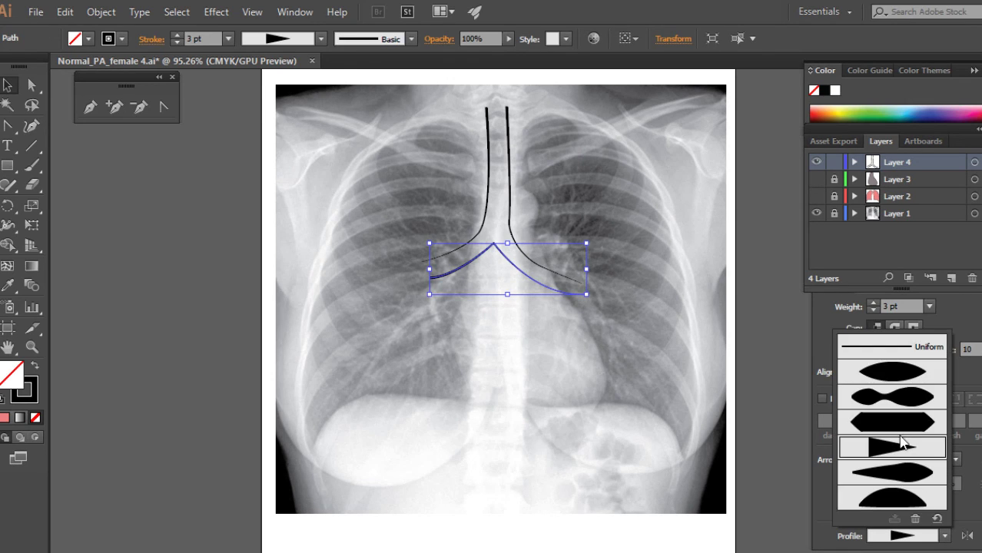
pyautogui.click(898, 374)
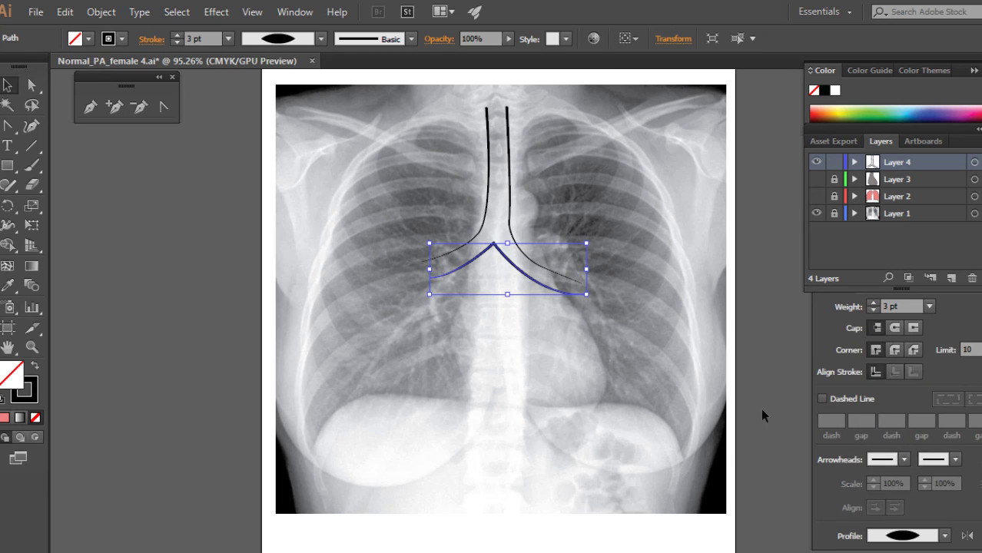
pyautogui.click(560, 350)
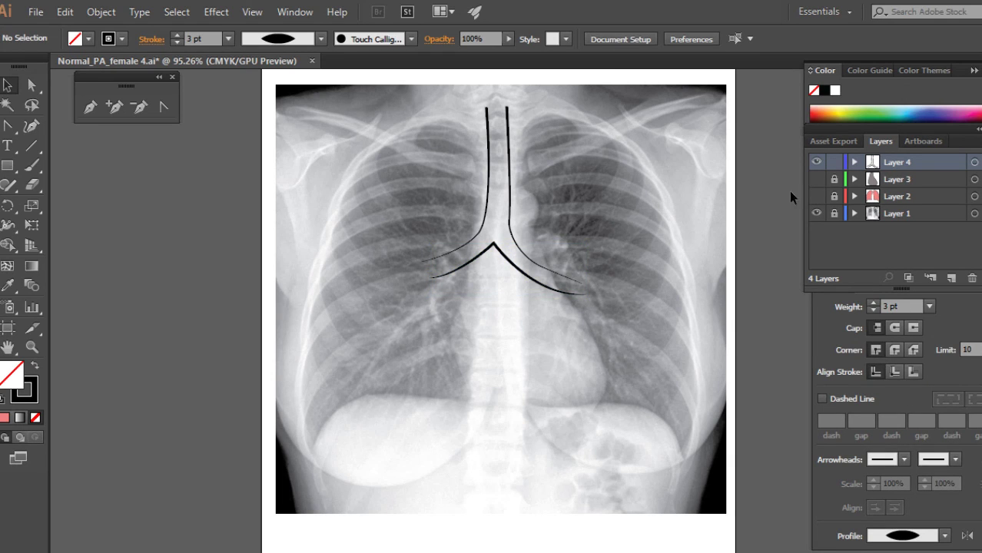
# Lock Layer 4, show Layers 3 and 2, and hide the X-ray on Layer 1.
pyautogui.click(833, 163)
pyautogui.click(816, 179)
pyautogui.click(816, 196)
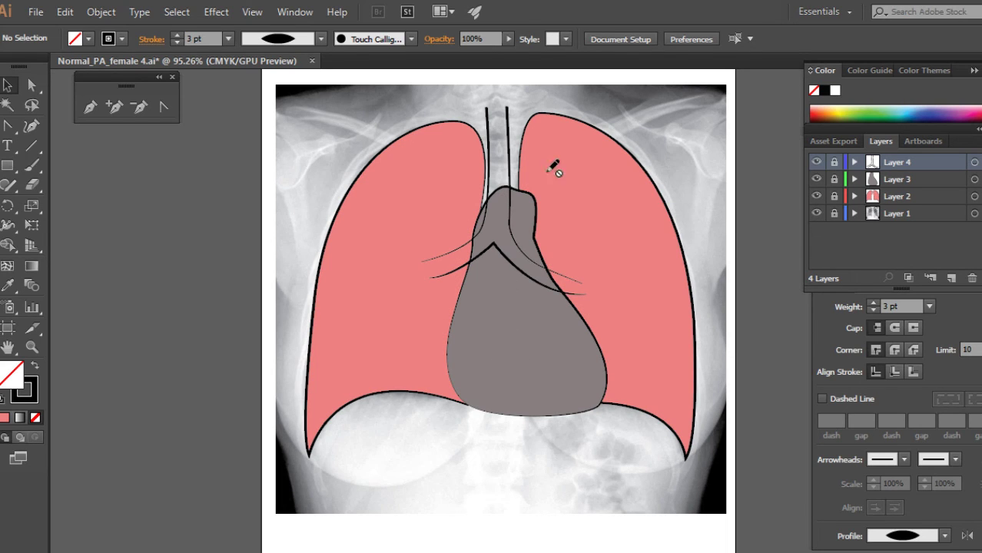
pyautogui.click(816, 212)
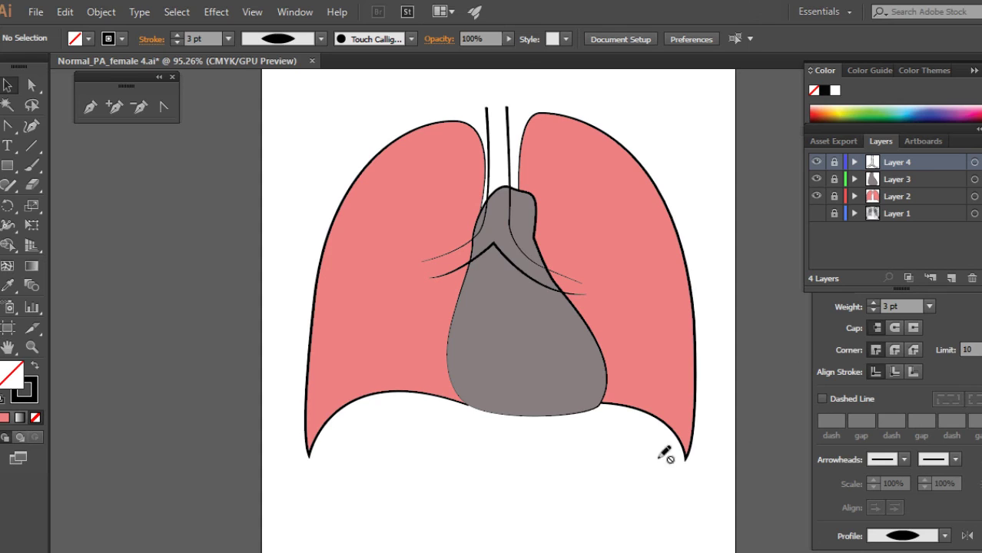